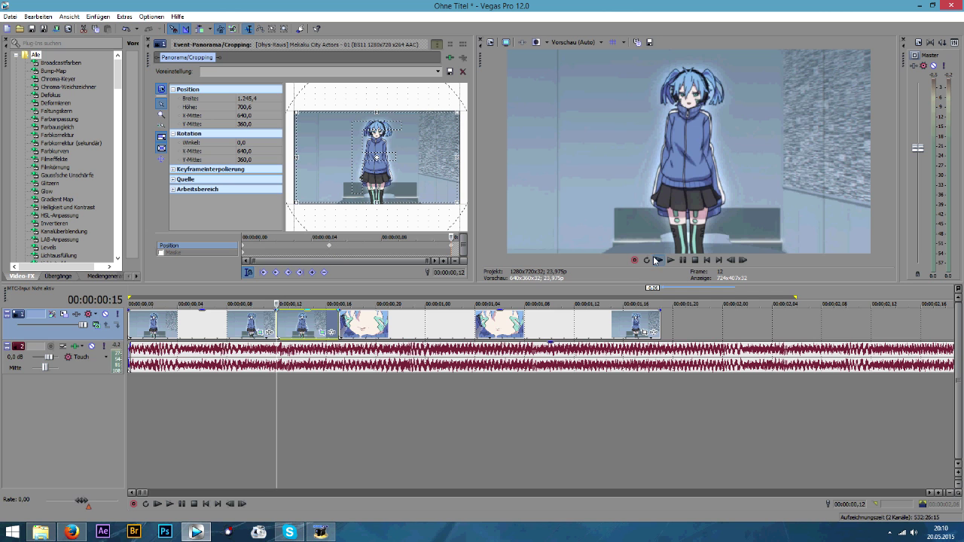
# Set the first clip's first position keyframe to Schnell and its second to Langsam, and preview the motion.
pyautogui.rightClick(328, 246)
pyautogui.click(363, 316)
pyautogui.rightClick(244, 245)
pyautogui.click(263, 325)
pyautogui.click(670, 260)
pyautogui.click(683, 261)
# Add a linear position keyframe at 00:00:00,08 to the first clip, 1.205,9 by 678,3, centred at 638,3 / 355,7, and preview it.
pyautogui.moveTo(350, 242); pyautogui.dragTo(384, 220)
pyautogui.scroll(5, 356, 192)
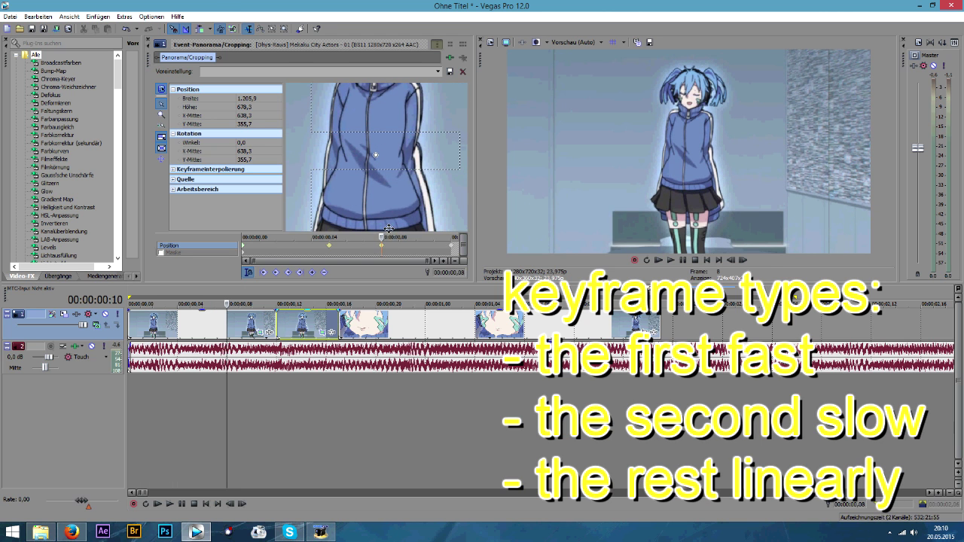
pyautogui.rightClick(382, 247)
pyautogui.click(412, 305)
pyautogui.click(659, 259)
pyautogui.click(660, 260)
pyautogui.click(682, 260)
# Go to 00:00:00,05 in the second clip's crop animation and overlap the clip with the following close-up clip.
pyautogui.click(324, 332)
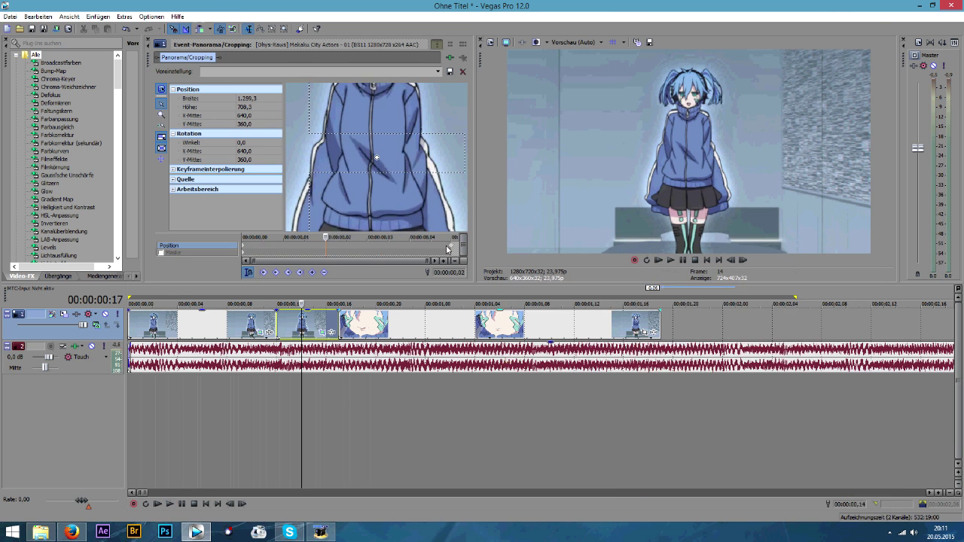
pyautogui.click(451, 238)
pyautogui.scroll(-5, 369, 188)
pyautogui.moveTo(340, 317); pyautogui.dragTo(351, 323)
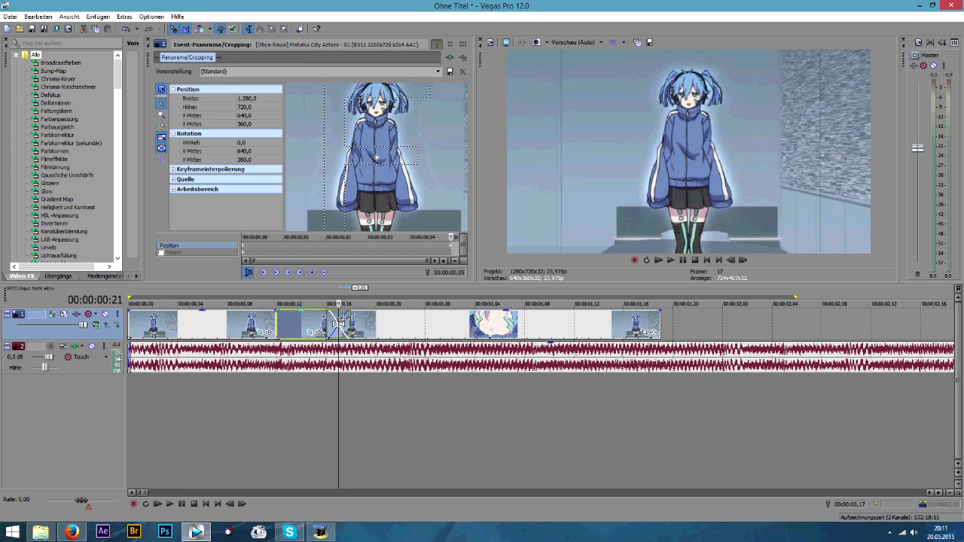
pyautogui.scroll(4, 427, 322)
pyautogui.scroll(-3, 427, 322)
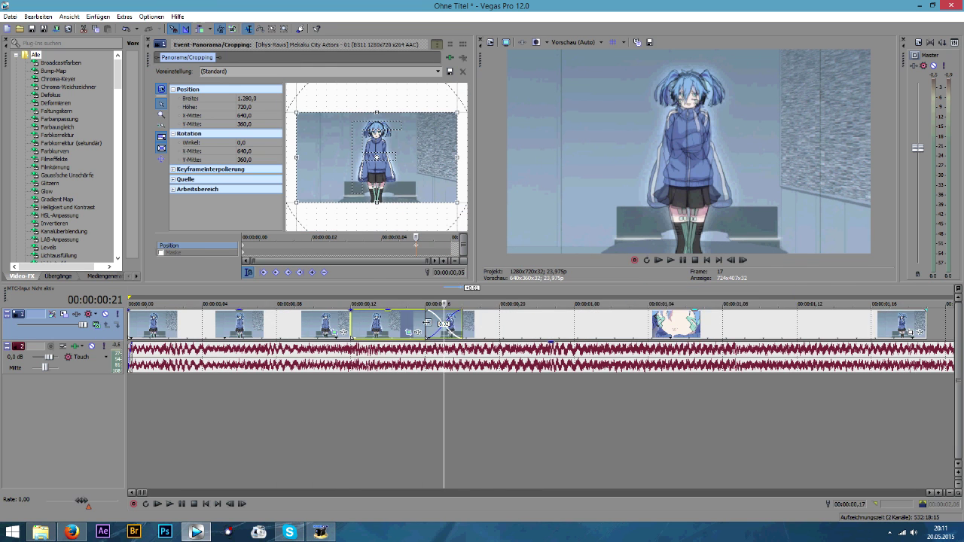
pyautogui.moveTo(427, 322)
pyautogui.mouseDown()
pyautogui.moveTo(482, 324)
pyautogui.moveTo(423, 325)
pyautogui.mouseUp()
# Crop the second clip's last keyframe onto the face to match the close-up: 135,6 by 76,3, centred at 643,3 / 182,0.
pyautogui.moveTo(376, 202); pyautogui.dragTo(379, 112)
pyautogui.scroll(4, 382, 179)
pyautogui.scroll(1, 384, 191)
pyautogui.press('space')
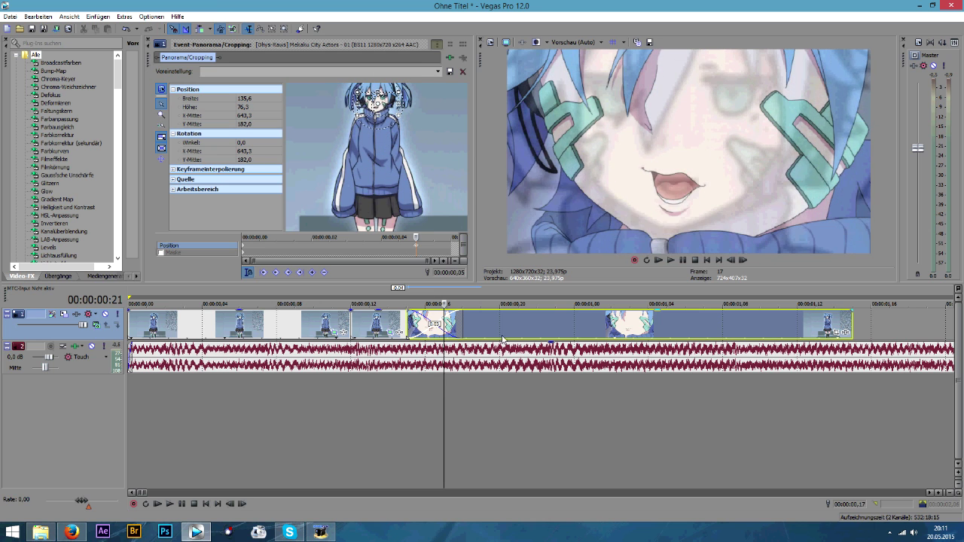
# Remove the overlap so the close-up clip starts at frame 17, directly after the second clip, and play the transition.
pyautogui.click(348, 316)
pyautogui.press('space')
pyautogui.moveTo(464, 312)
pyautogui.mouseDown()
pyautogui.moveTo(444, 312)
pyautogui.moveTo(464, 326)
pyautogui.mouseUp()
pyautogui.click(659, 260)
pyautogui.click(683, 261)
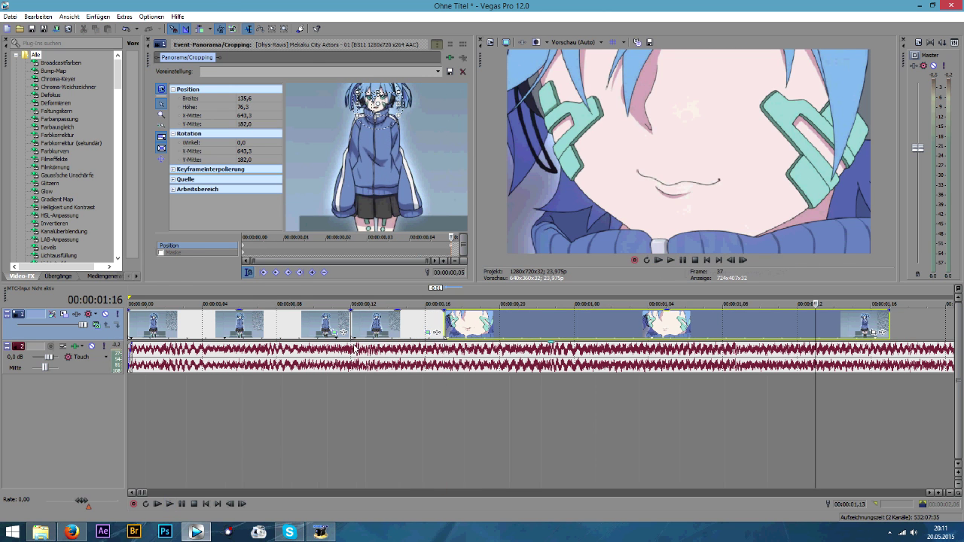
# Copy the first clip's last position keyframe and paste it at the start of the second clip's crop animation.
pyautogui.scroll(-1, 355, 347)
pyautogui.click(209, 332)
pyautogui.rightClick(452, 246)
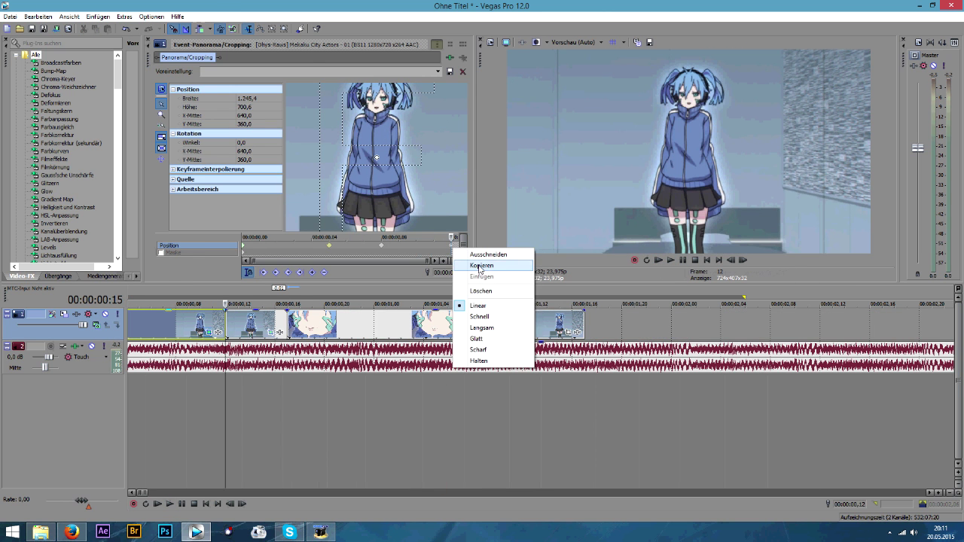
pyautogui.click(479, 266)
pyautogui.rightClick(245, 251)
pyautogui.click(259, 275)
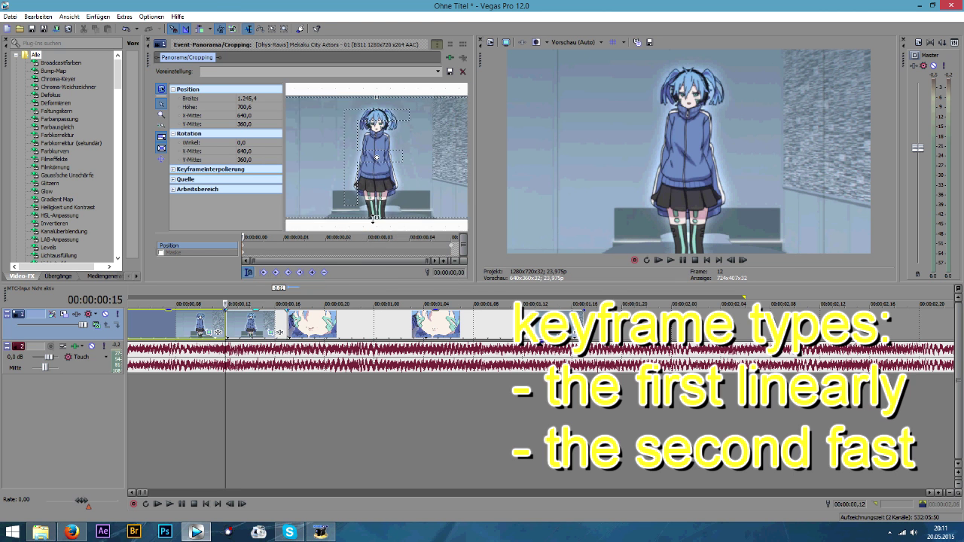
# Keep the second clip's first position keyframe Linear, set its last one to Schnell, and preview the zoom.
pyautogui.rightClick(244, 247)
pyautogui.rightClick(453, 248)
pyautogui.click(474, 317)
pyautogui.click(659, 260)
pyautogui.click(694, 261)
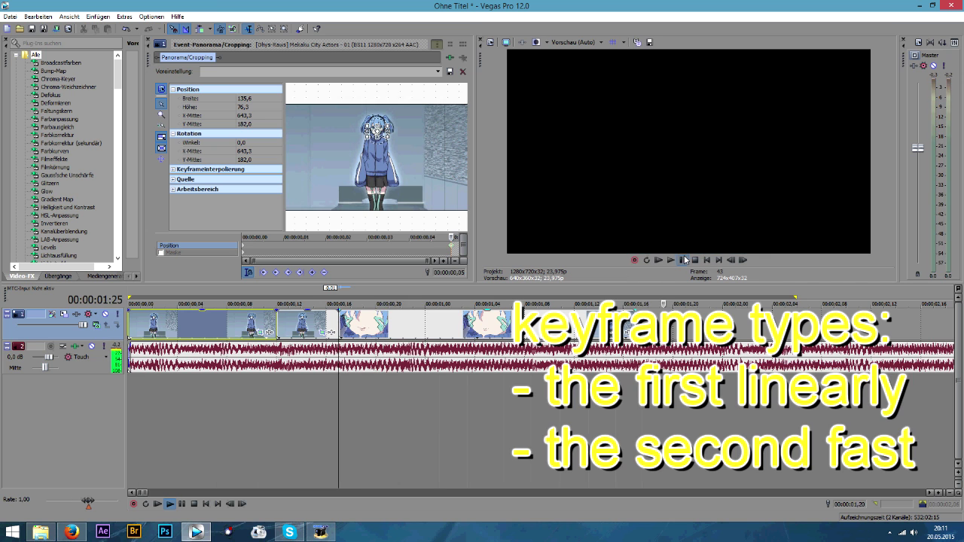
# Animate a slight drift of the close-up clip with linear position keyframes, reaching 1.197,0 by 673,3 at 635,7 / 355,3 at 00:00:00,13.
pyautogui.click(627, 332)
pyautogui.scroll(-2, 377, 197)
pyautogui.moveTo(376, 199); pyautogui.dragTo(348, 196)
pyautogui.scroll(2, 369, 188)
pyautogui.scroll(5, 358, 202)
pyautogui.scroll(3, 359, 202)
pyautogui.click(259, 239)
pyautogui.click(305, 238)
pyautogui.press('space')
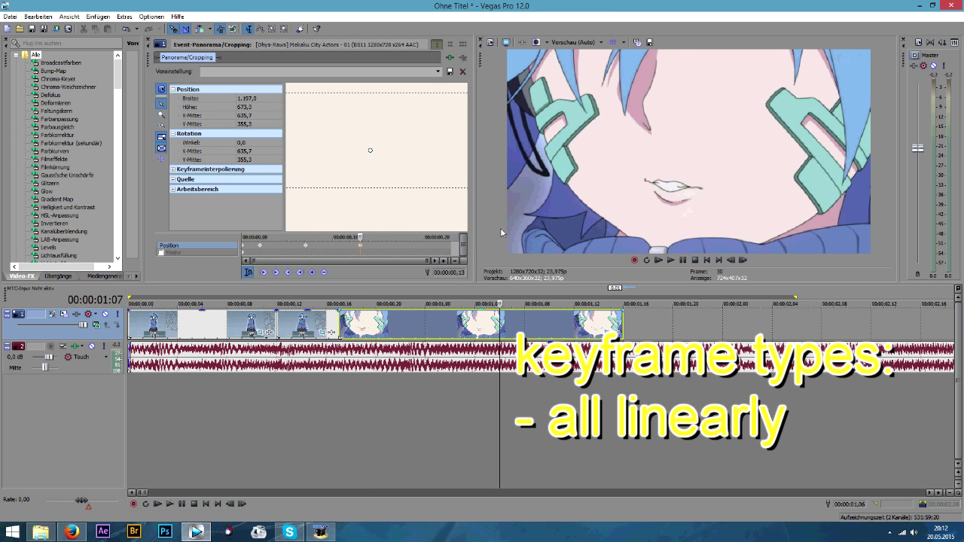
pyautogui.click(660, 262)
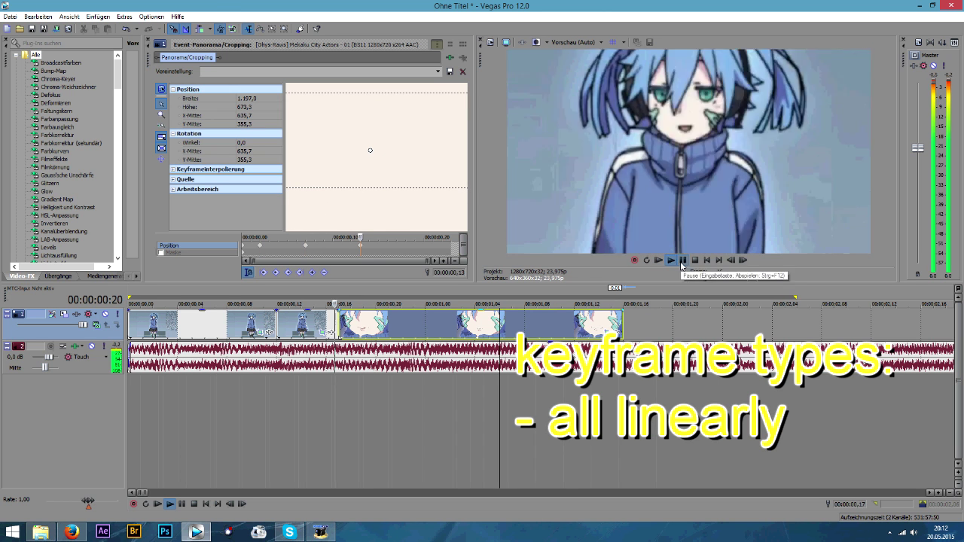
pyautogui.click(682, 260)
# Apply the NewBlue ME Zoom Blur preset Active Zoom to the second clip, animating Zoom from 0 to 11 at 00:00:00,03.
pyautogui.click(147, 40)
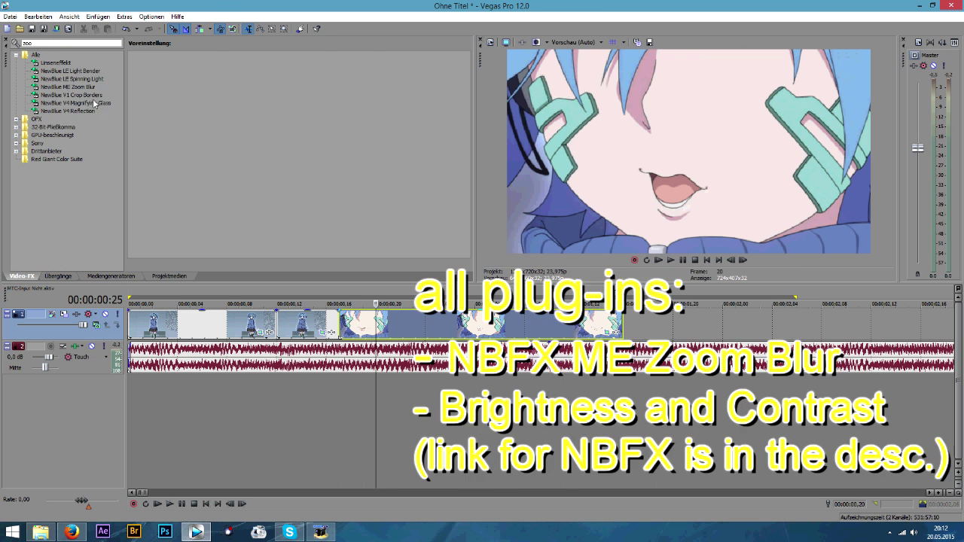
pyautogui.moveTo(168, 83); pyautogui.dragTo(200, 323)
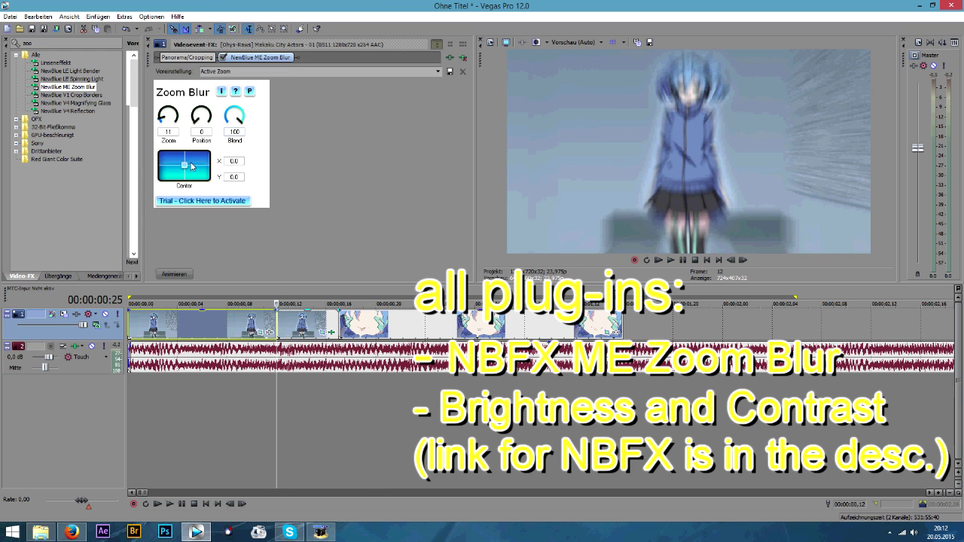
pyautogui.click(176, 274)
pyautogui.doubleClick(354, 207)
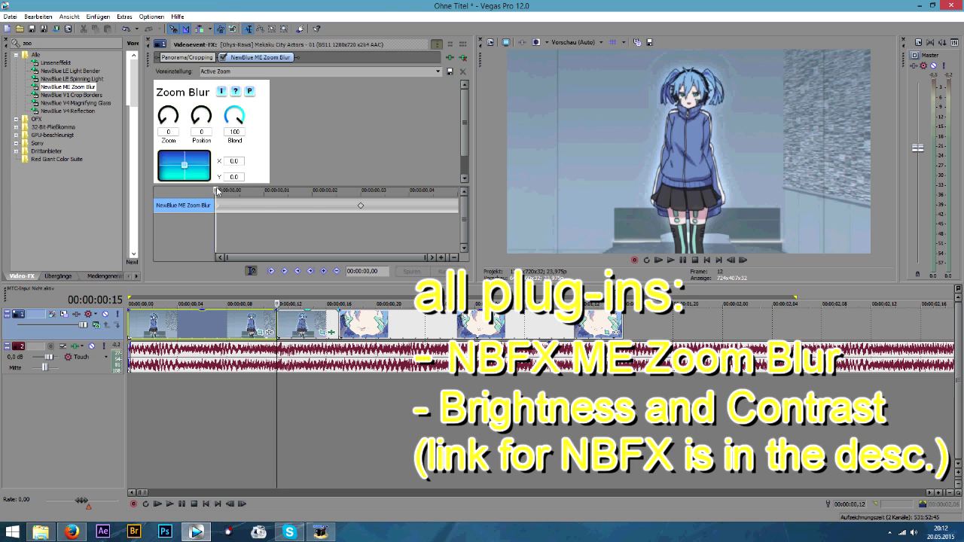
# Shift the Zoom Blur centre to X 2.3, Y 53.5 at 00:00:00,03 and to X 2.3, Y 48.0 at the start.
pyautogui.moveTo(218, 191); pyautogui.dragTo(343, 189)
pyautogui.moveTo(185, 168); pyautogui.dragTo(186, 164)
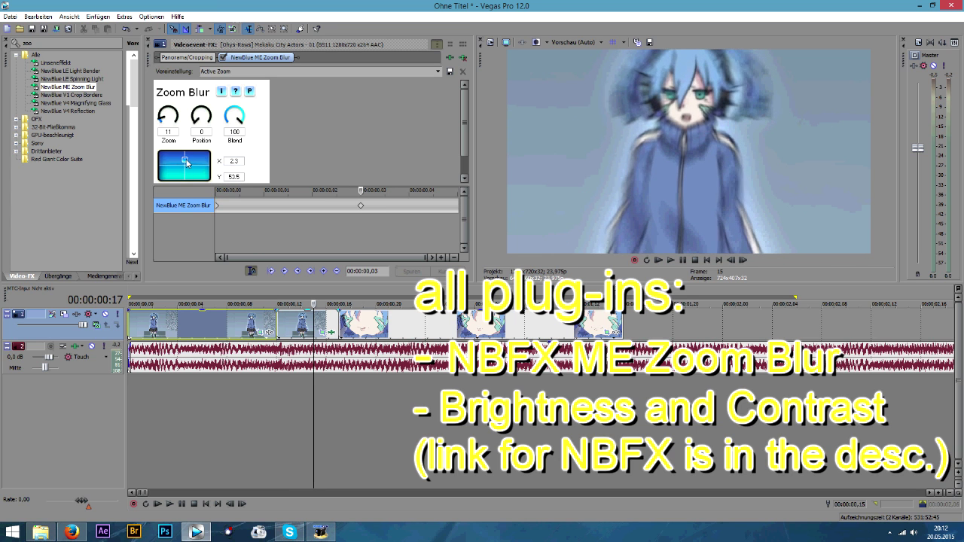
pyautogui.click(218, 206)
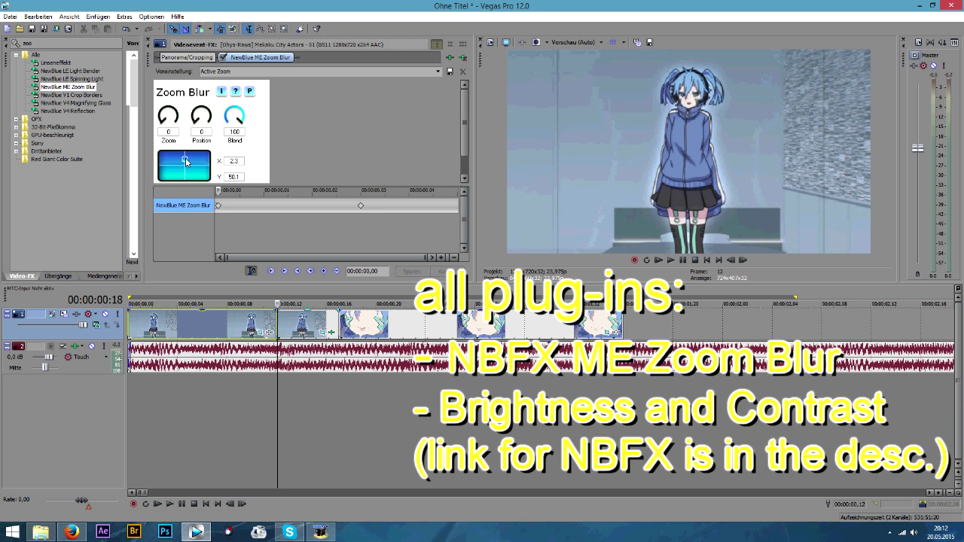
pyautogui.press('space')
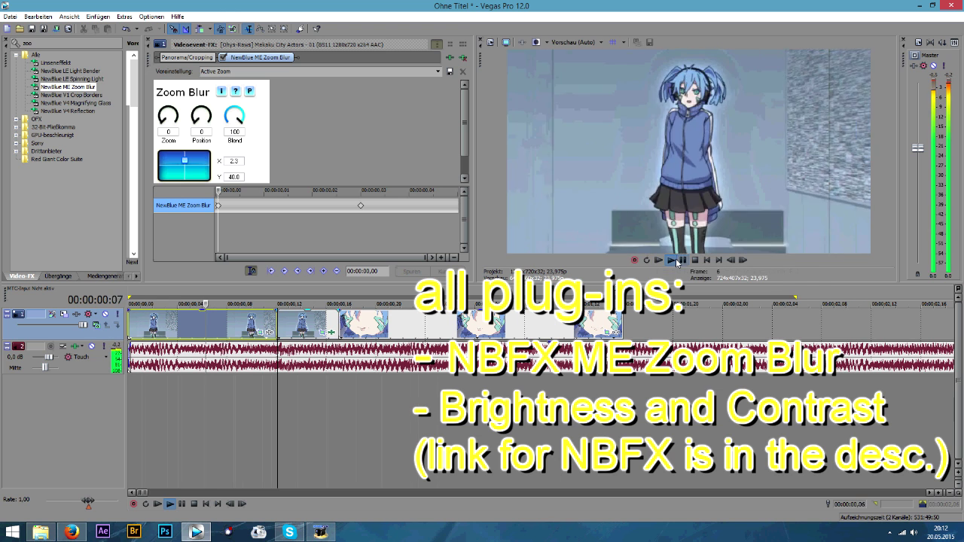
# Search the video effects for "hell" and apply the Helligkeit und Kontrast preset Sehr hell to the close-up clip.
pyautogui.click(148, 40)
pyautogui.moveTo(42, 43); pyautogui.dragTo(3, 53)
pyautogui.write('hell')
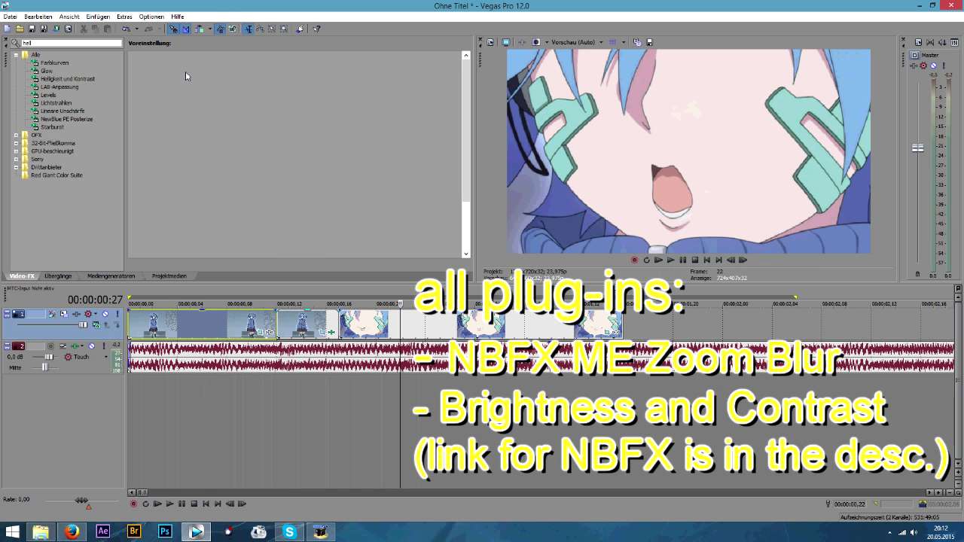
pyautogui.click(92, 80)
pyautogui.moveTo(348, 71); pyautogui.dragTo(377, 325)
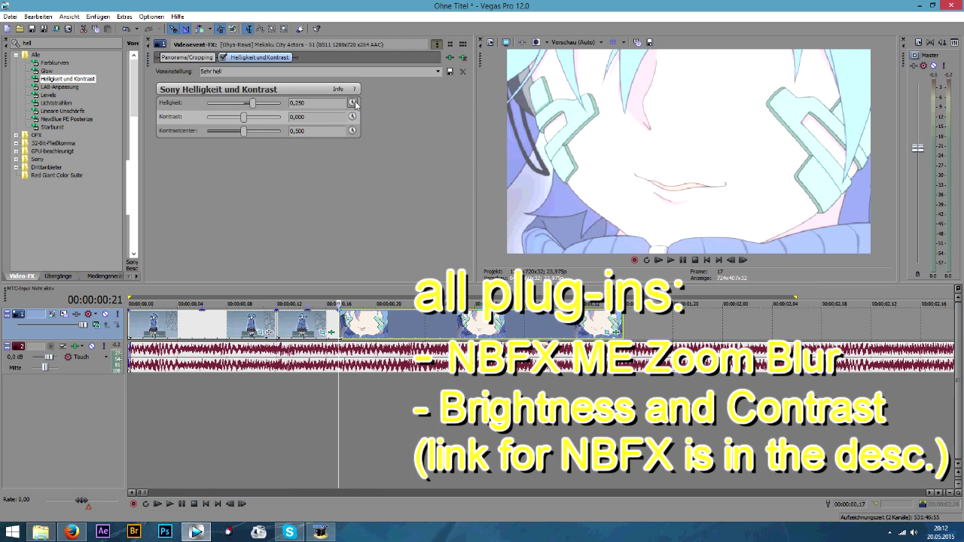
# Animate the close-up's brightness from 0,250 at its start to 0,000 at 00:00:00,10, and preview the flash.
pyautogui.click(353, 103)
pyautogui.click(217, 206)
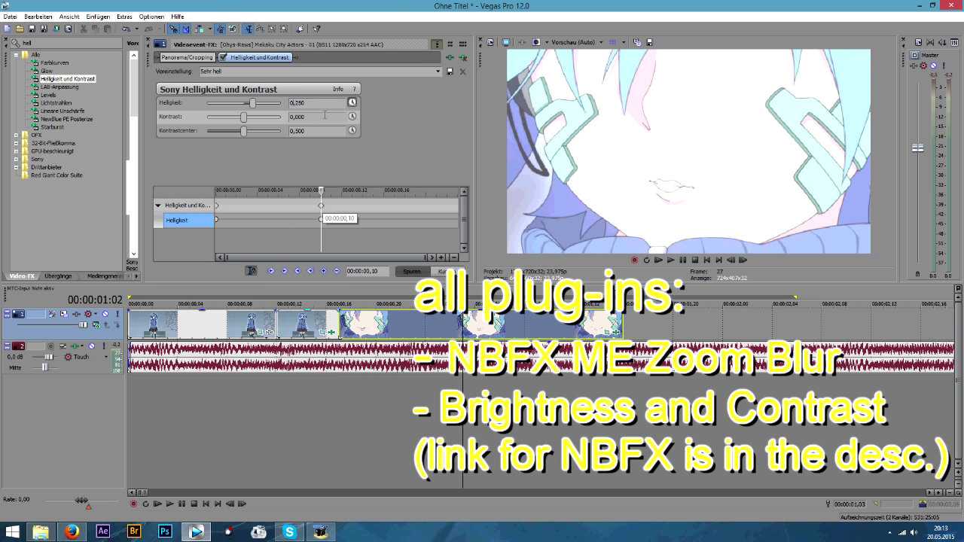
pyautogui.doubleClick(244, 103)
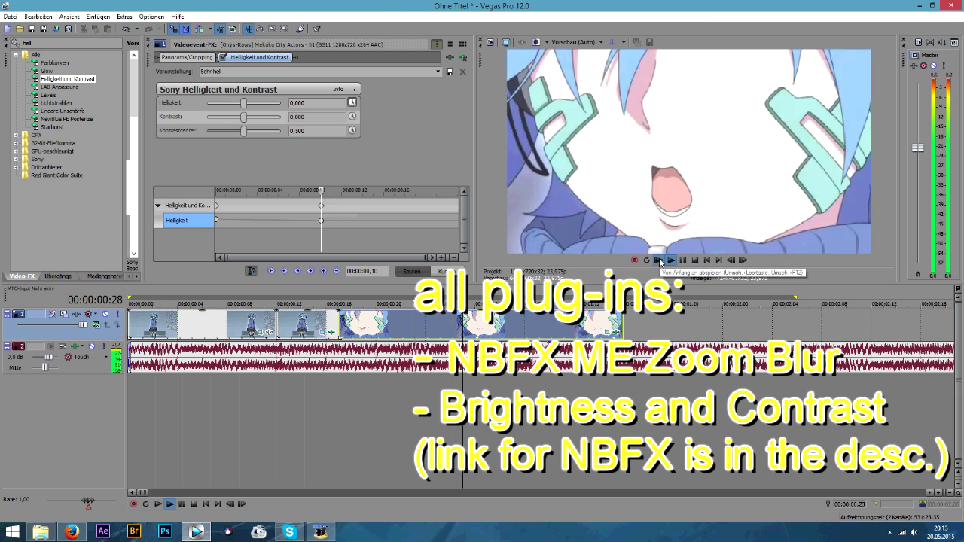
pyautogui.click(660, 261)
pyautogui.click(661, 261)
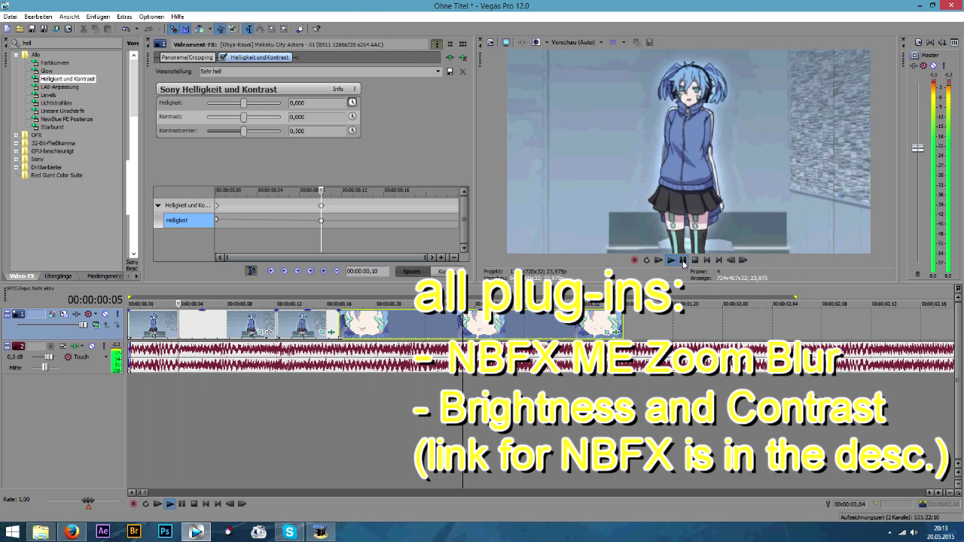
pyautogui.press('Return')
# Search the video effects for "zoo" and apply the NewBlue ME Zoom Blur preset Active Zoom to the first clip.
pyautogui.click(128, 314)
pyautogui.click(148, 40)
pyautogui.moveTo(34, 43); pyautogui.dragTo(1, 46)
pyautogui.write('zoo')
pyautogui.click(70, 88)
pyautogui.moveTo(171, 72); pyautogui.dragTo(199, 320)
# Animate the first clip's Zoom Blur from Zoom 11 at the start to 0 at 00:00:00,05, and preview it.
pyautogui.moveTo(238, 111); pyautogui.dragTo(242, 122)
pyautogui.click(174, 274)
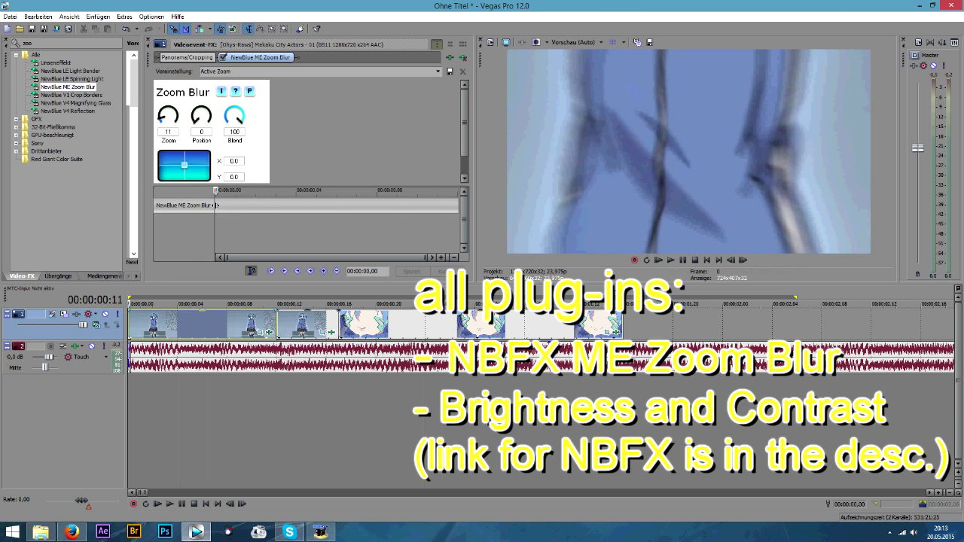
pyautogui.click(658, 259)
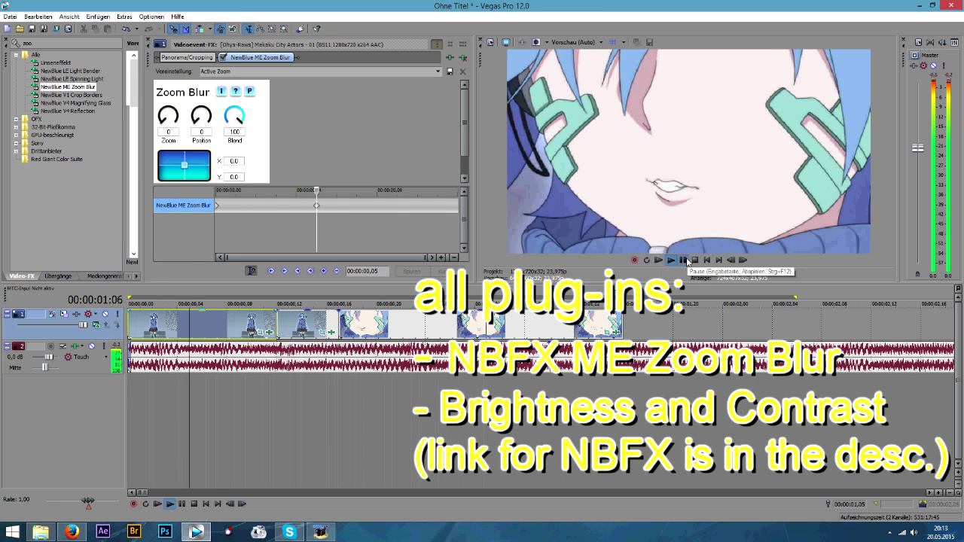
pyautogui.click(684, 260)
# Insert a new video track above the clips and place a (Legacy) Text generator with the Standardtext preset at its start.
pyautogui.click(148, 39)
pyautogui.rightClick(715, 319)
pyautogui.click(757, 395)
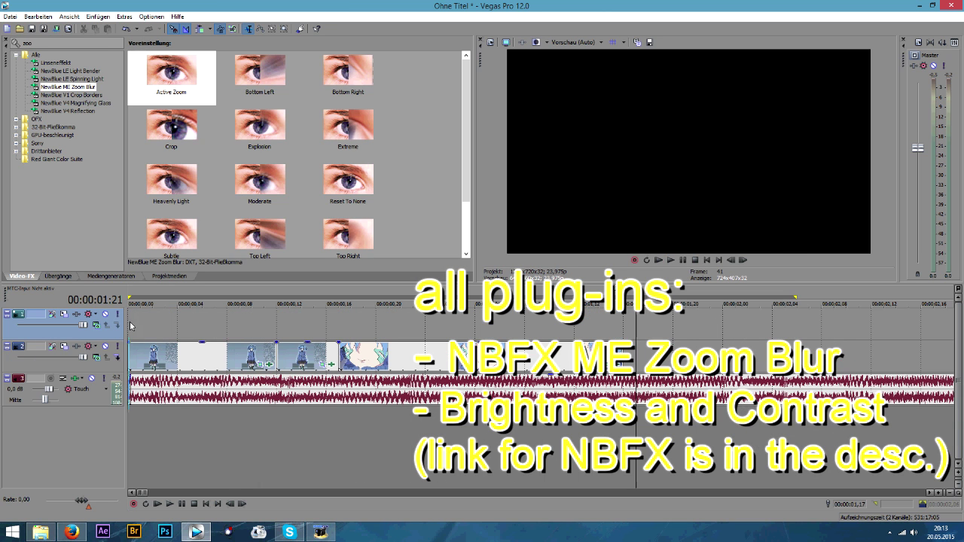
pyautogui.click(130, 326)
pyautogui.click(128, 277)
pyautogui.click(76, 126)
pyautogui.moveTo(171, 73); pyautogui.dragTo(131, 326)
# Replace the sample text with "are" and turn off its bold style.
pyautogui.moveTo(305, 213); pyautogui.dragTo(11, 77)
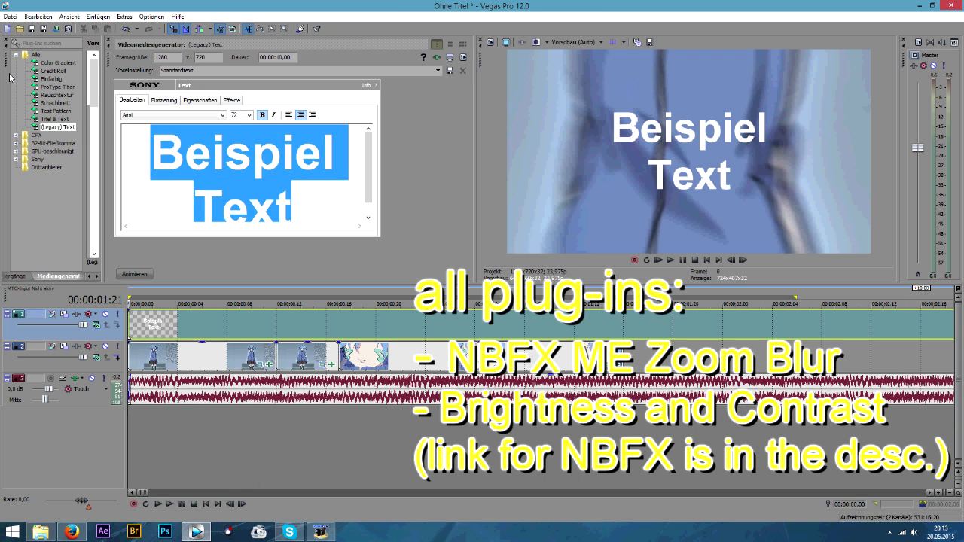
pyautogui.write('are')
pyautogui.click(202, 308)
pyautogui.click(261, 115)
# Set the text to a larger size in the Bebas Neue font and colour it pinkish red.
pyautogui.click(173, 116)
pyautogui.moveTo(224, 174)
pyautogui.mouseDown()
pyautogui.moveTo(223, 281)
pyautogui.moveTo(215, 174)
pyautogui.mouseUp()
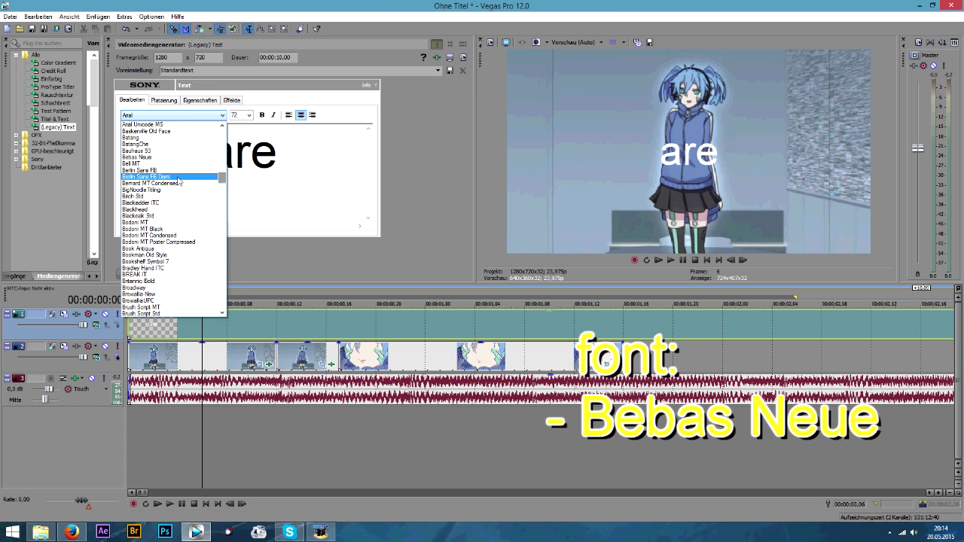
pyautogui.click(178, 143)
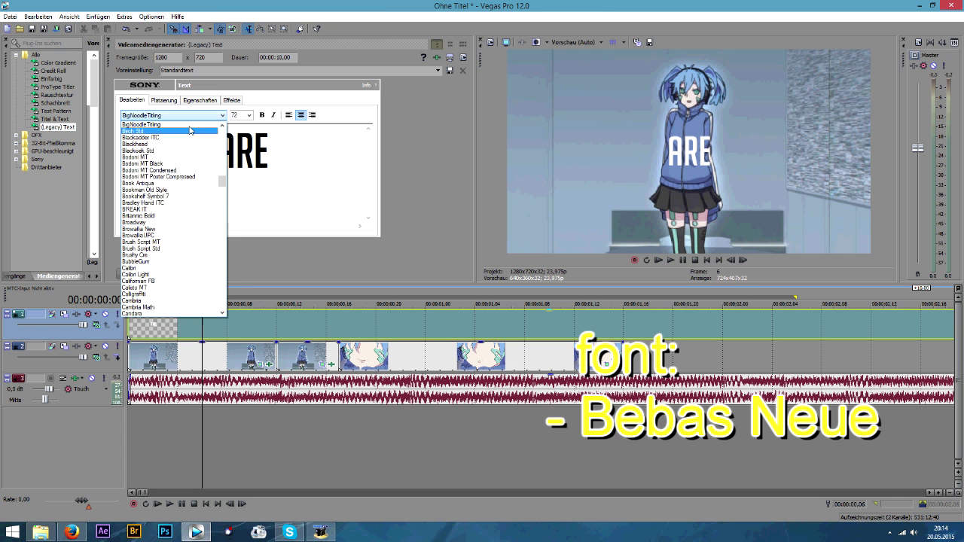
pyautogui.click(147, 133)
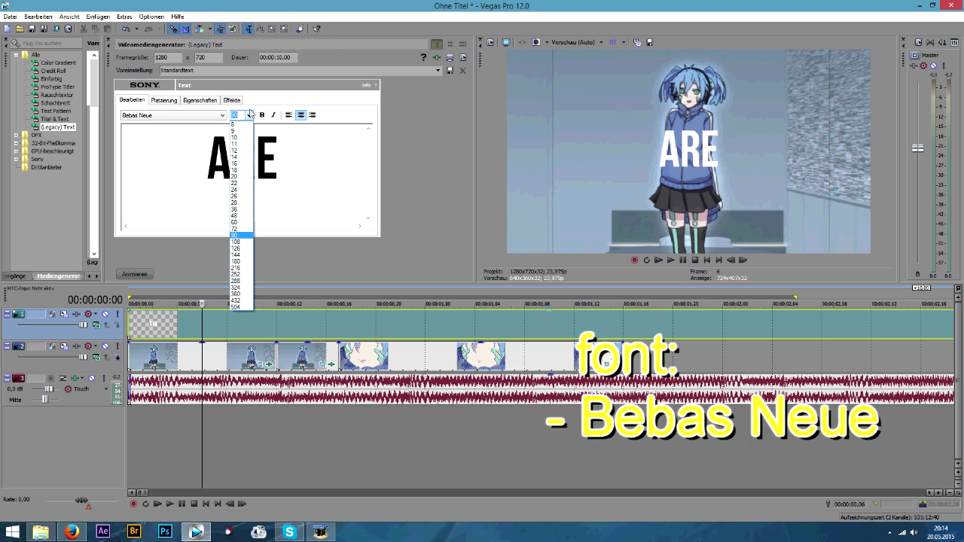
pyautogui.click(199, 101)
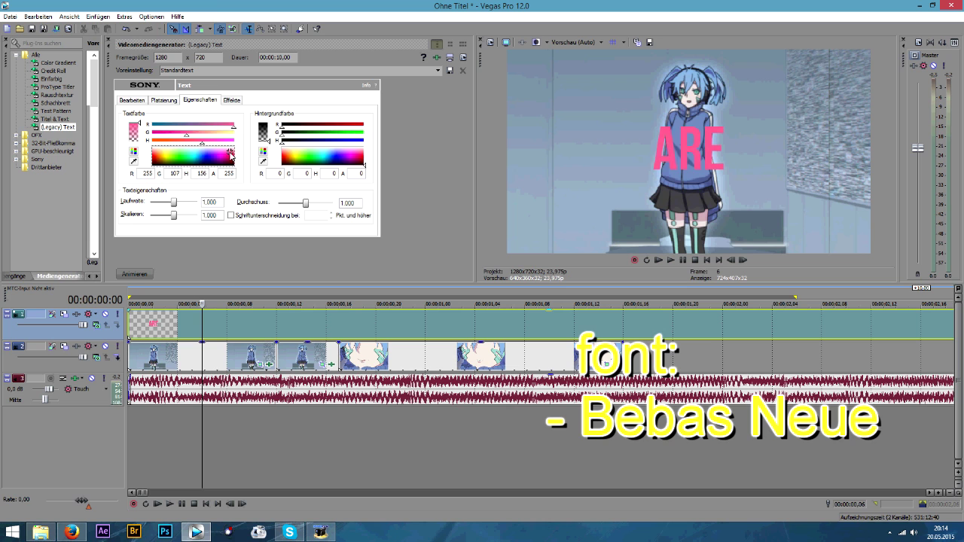
# Give the text a black shadow and a white outline, both with soft edges of 0.000.
pyautogui.click(234, 101)
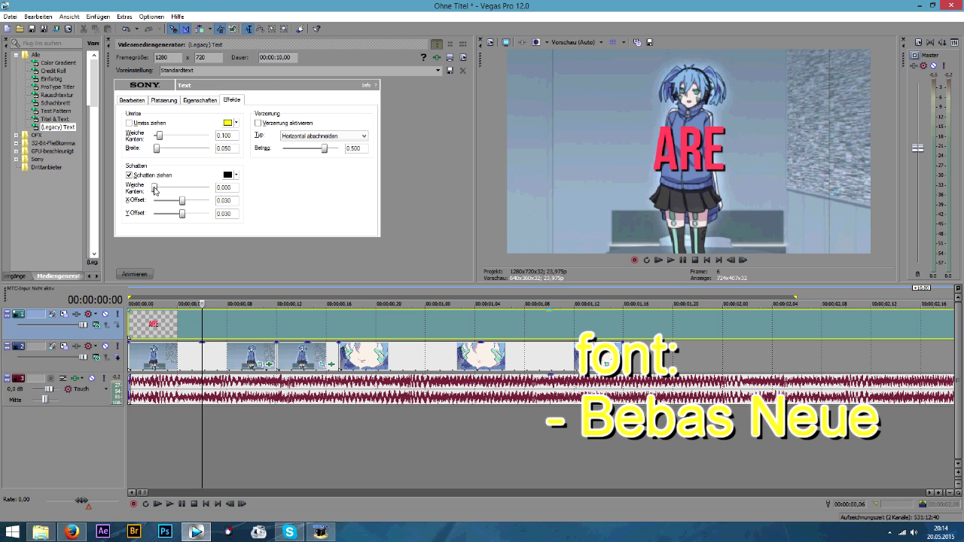
pyautogui.click(236, 123)
pyautogui.click(256, 157)
pyautogui.moveTo(158, 136); pyautogui.dragTo(151, 138)
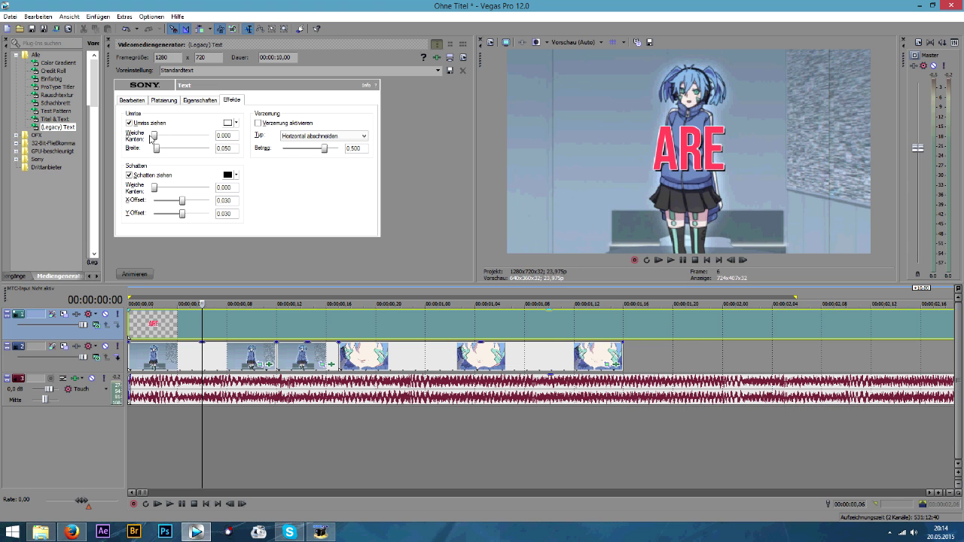
# Split the text clip at frame 17, where the close-up begins, and delete the part after it.
pyautogui.press('Return')
pyautogui.click(344, 317)
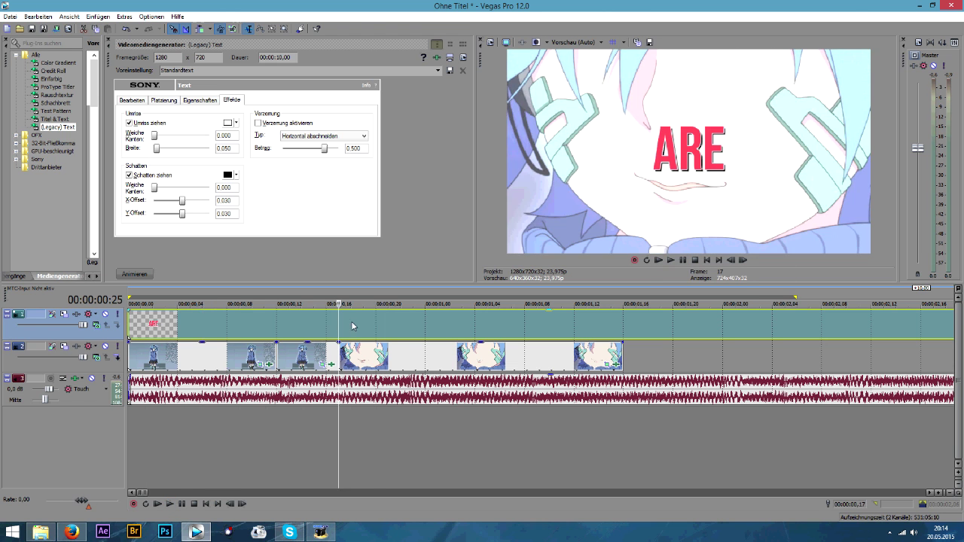
pyautogui.press('s')
pyautogui.rightClick(373, 324)
pyautogui.click(404, 145)
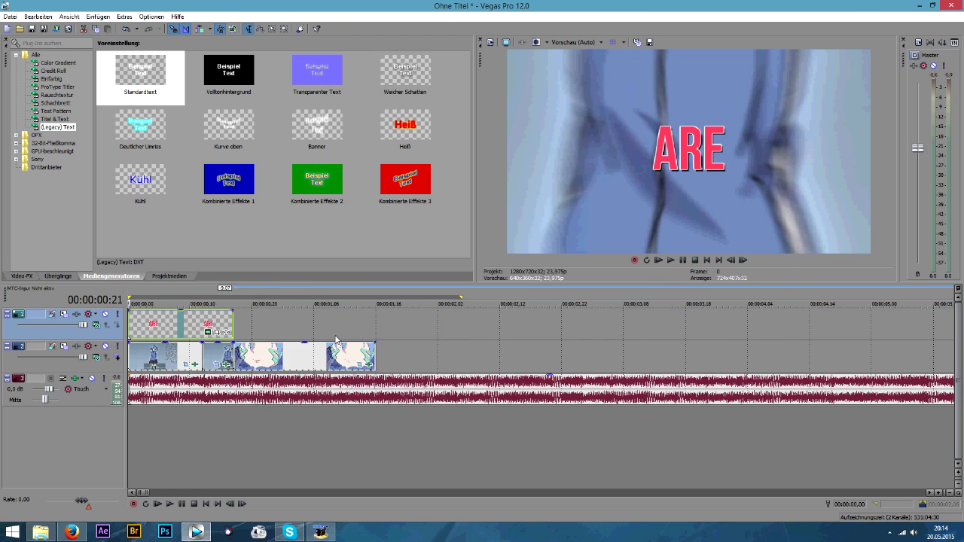
# Open the ARE text's pan and crop settings and shift its first keyframe horizontally until the word is off-screen to the left.
pyautogui.click(322, 332)
pyautogui.scroll(-2, 354, 186)
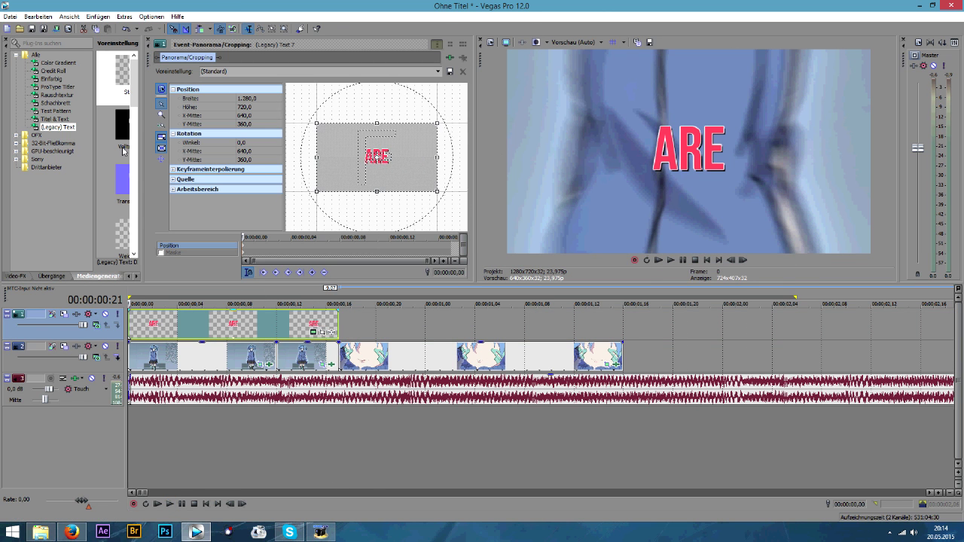
pyautogui.click(162, 159)
pyautogui.scroll(2, 338, 180)
pyautogui.moveTo(337, 181); pyautogui.dragTo(425, 175)
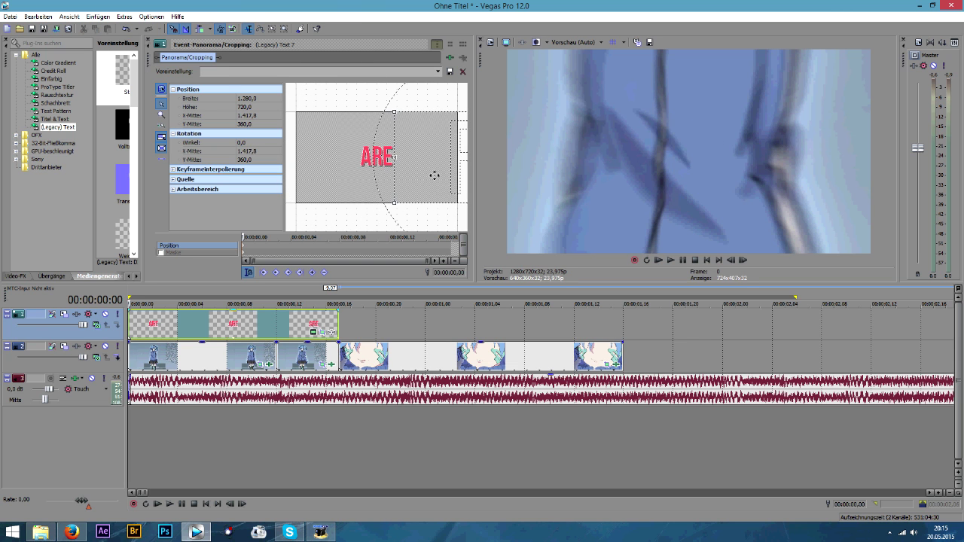
# Add pan keyframes that slide ARE slightly past centre at frame 7 (X centre 580.5) and back to the centre at frame 12.
pyautogui.moveTo(243, 248); pyautogui.dragTo(328, 245)
pyautogui.moveTo(407, 171); pyautogui.dragTo(308, 184)
pyautogui.moveTo(328, 245); pyautogui.dragTo(389, 246)
pyautogui.moveTo(376, 185); pyautogui.dragTo(377, 186)
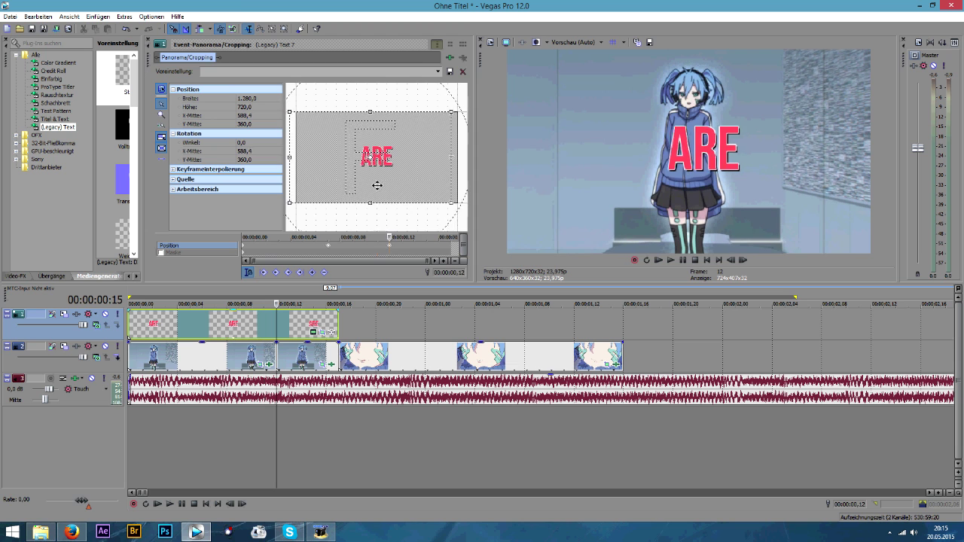
# Set all three of the ARE text's pan keyframes to fast (Schnell) interpolation and play back the movement.
pyautogui.rightClick(391, 248)
pyautogui.rightClick(329, 247)
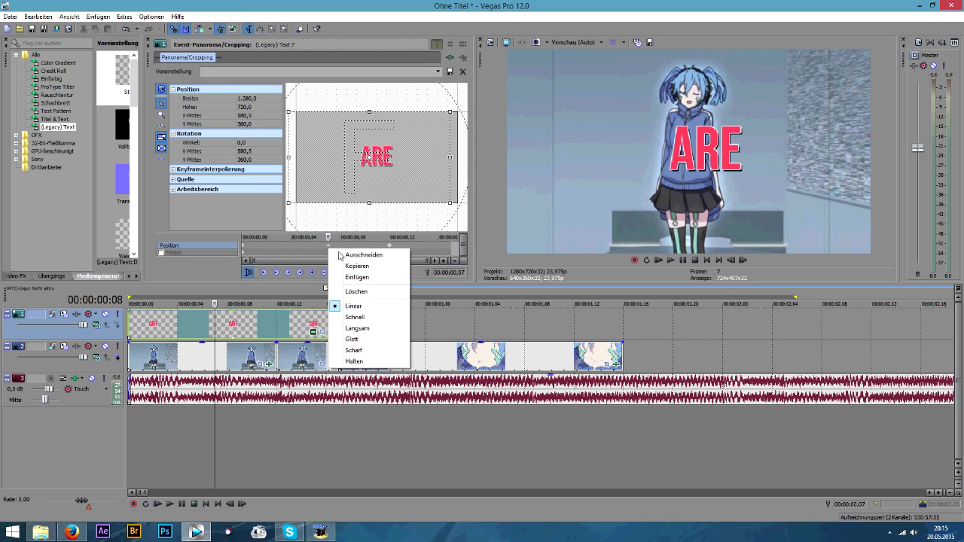
pyautogui.click(368, 330)
pyautogui.click(244, 245)
pyautogui.rightClick(244, 247)
pyautogui.click(281, 326)
pyautogui.rightClick(390, 245)
pyautogui.click(427, 318)
pyautogui.rightClick(329, 245)
pyautogui.click(353, 308)
pyautogui.rightClick(329, 246)
pyautogui.click(354, 325)
pyautogui.click(659, 260)
pyautogui.press('space')
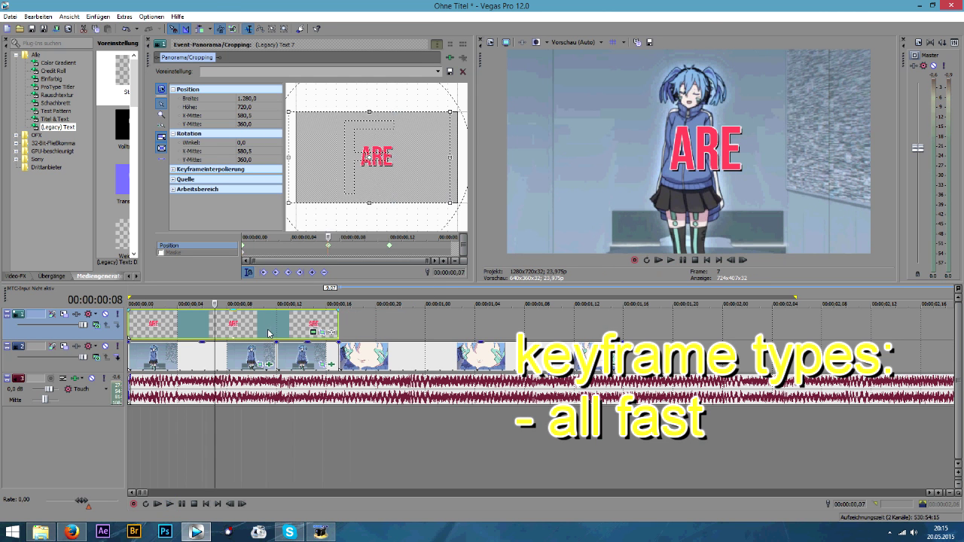
# Search the video effects for "unsch" and apply the Linear Blur preset "Horizontal mittel" to the ARE text.
pyautogui.rightClick(268, 328)
pyautogui.click(298, 127)
pyautogui.click(148, 39)
pyautogui.click(21, 276)
pyautogui.moveTo(42, 44); pyautogui.dragTo(18, 55)
pyautogui.write('unsch')
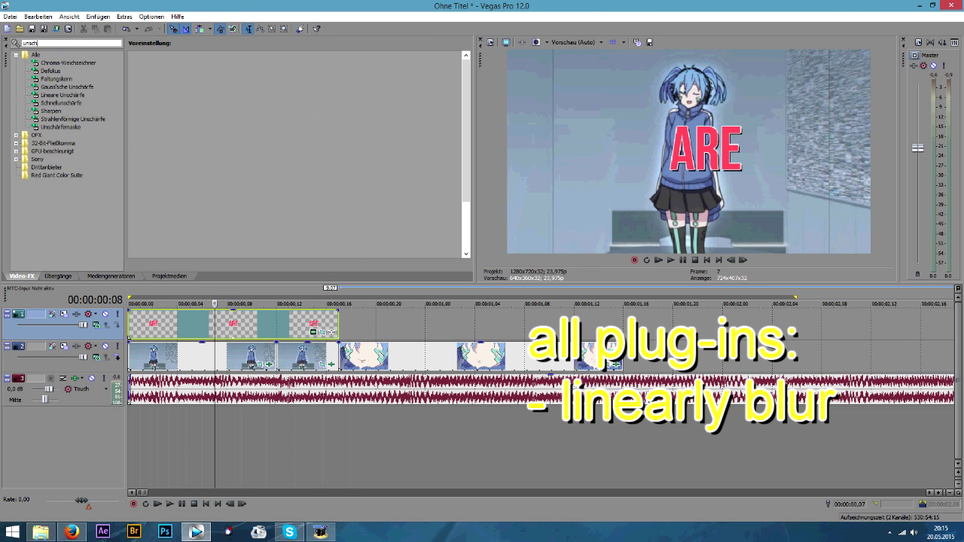
pyautogui.click(63, 94)
pyautogui.moveTo(172, 129); pyautogui.dragTo(153, 324)
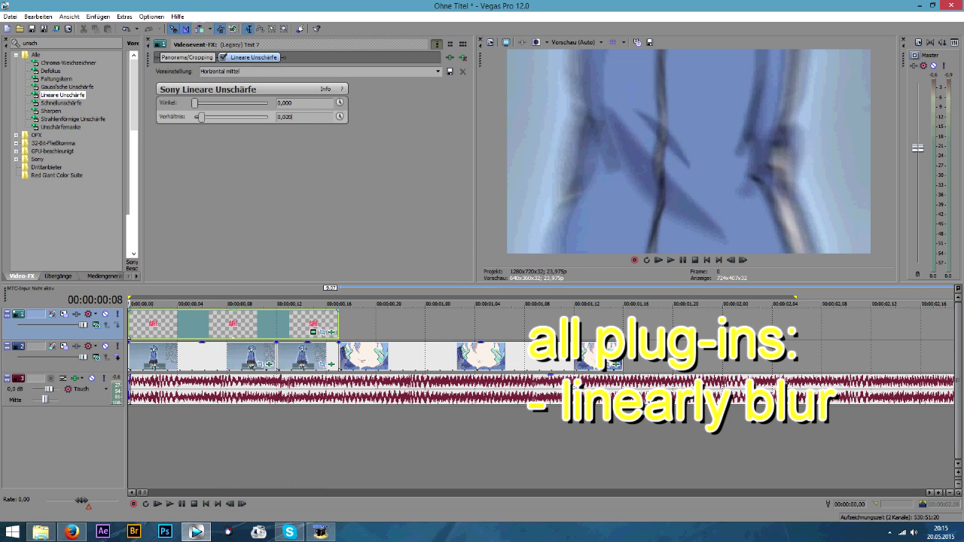
# Animate the linear blur's ratio on the ARE text and play back the result.
pyautogui.click(338, 116)
pyautogui.moveTo(218, 192); pyautogui.dragTo(315, 190)
pyautogui.click(658, 260)
pyautogui.click(683, 260)
# Copy the ARE text clip and insert a new video track above it.
pyautogui.rightClick(275, 317)
pyautogui.click(313, 176)
pyautogui.click(149, 40)
pyautogui.rightClick(408, 311)
pyautogui.click(443, 391)
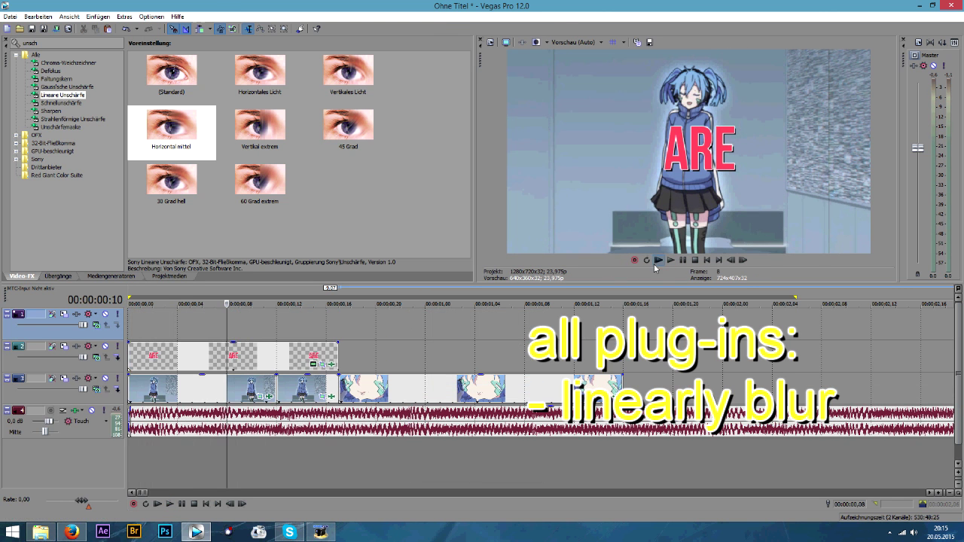
# Paste the text at frame 8 on the new track as a new source copy and trim it to end where the close-up begins.
pyautogui.rightClick(266, 323)
pyautogui.click(292, 329)
pyautogui.click(552, 222)
pyautogui.moveTo(437, 323); pyautogui.dragTo(338, 324)
# Replace the pasted clip's text with "YOU" and colour it turquoise green (54, 255, 170).
pyautogui.click(302, 324)
pyautogui.click(313, 332)
pyautogui.hotkey('ctrl', 'a')
pyautogui.write('YOU')
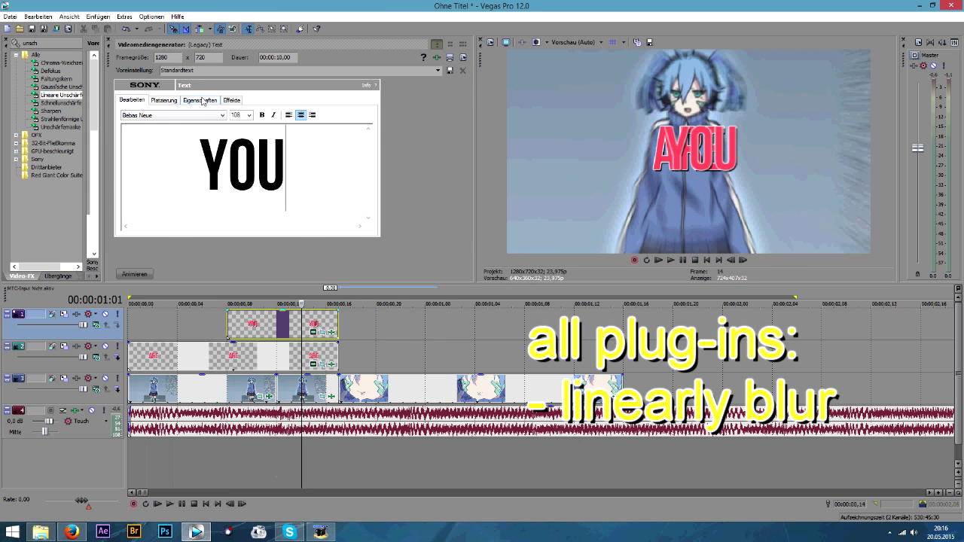
pyautogui.click(200, 100)
pyautogui.click(188, 156)
# Extend the YOU and ARE clips to frame 27 and position the words side by side with ARE on the left.
pyautogui.moveTo(339, 324); pyautogui.dragTo(462, 324)
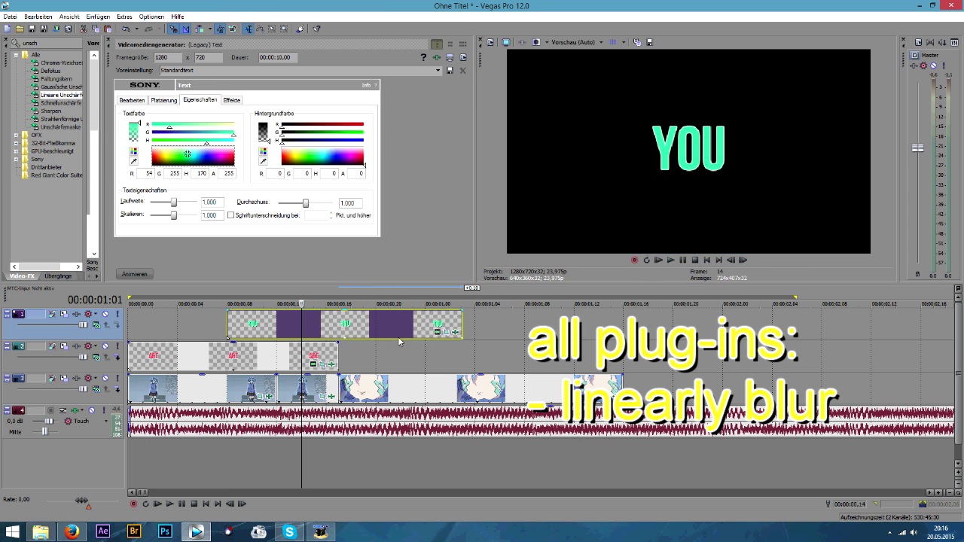
pyautogui.moveTo(338, 353); pyautogui.dragTo(463, 353)
pyautogui.click(401, 325)
pyautogui.click(167, 102)
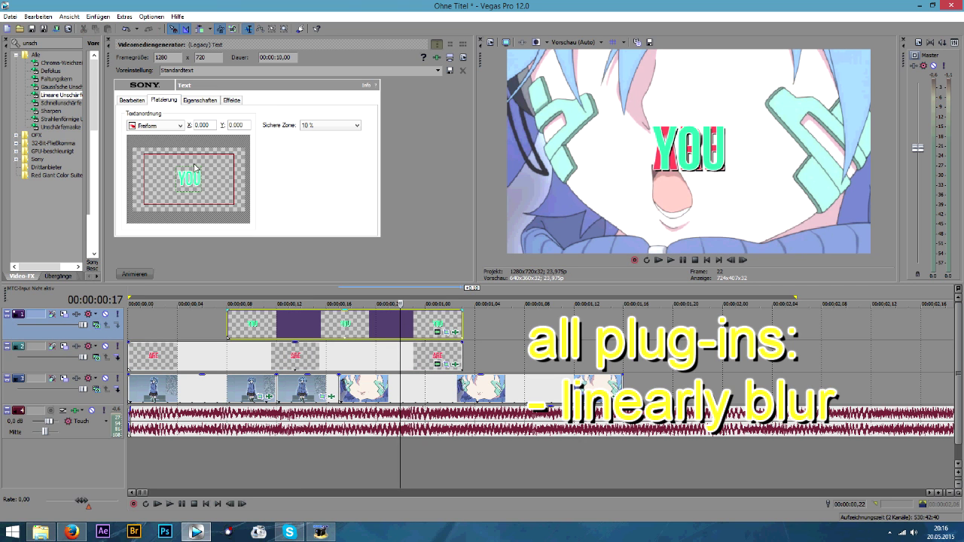
pyautogui.click(437, 365)
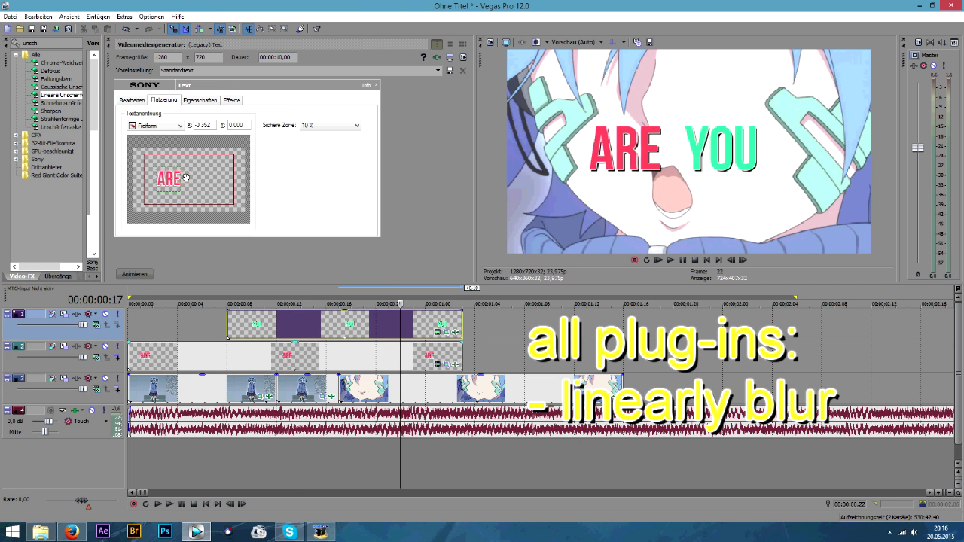
pyautogui.click(437, 332)
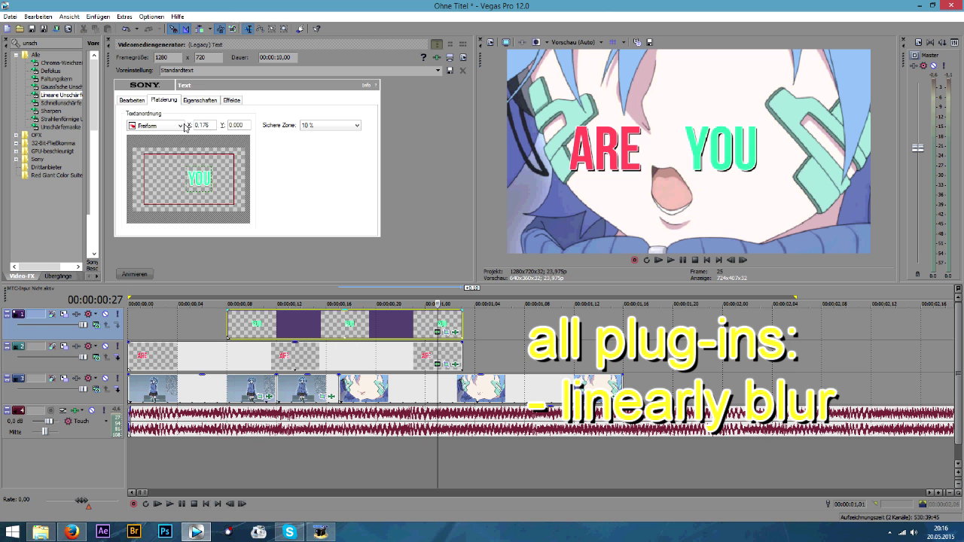
pyautogui.click(108, 39)
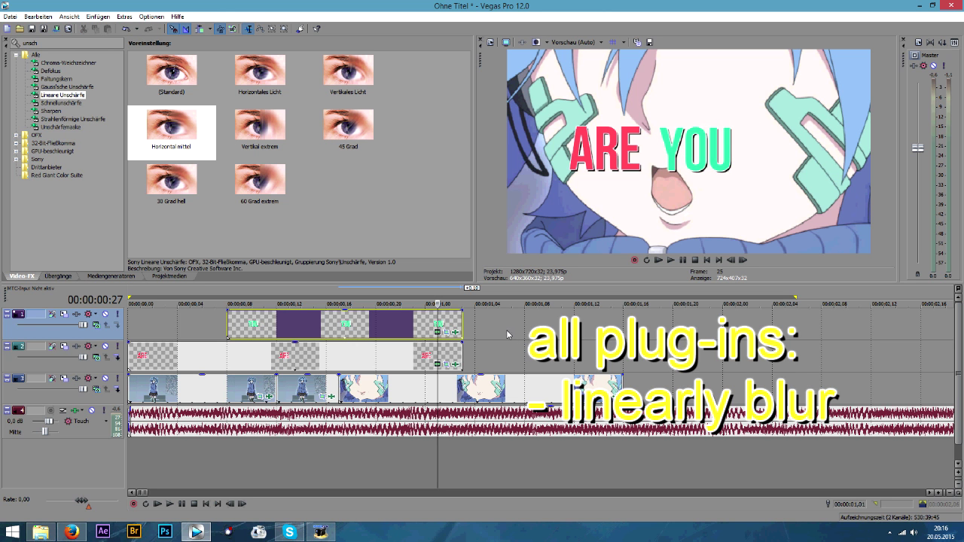
# Insert another video track at the top and copy the ARE text clip.
pyautogui.rightClick(508, 354)
pyautogui.click(539, 406)
pyautogui.rightClick(400, 378)
pyautogui.click(419, 179)
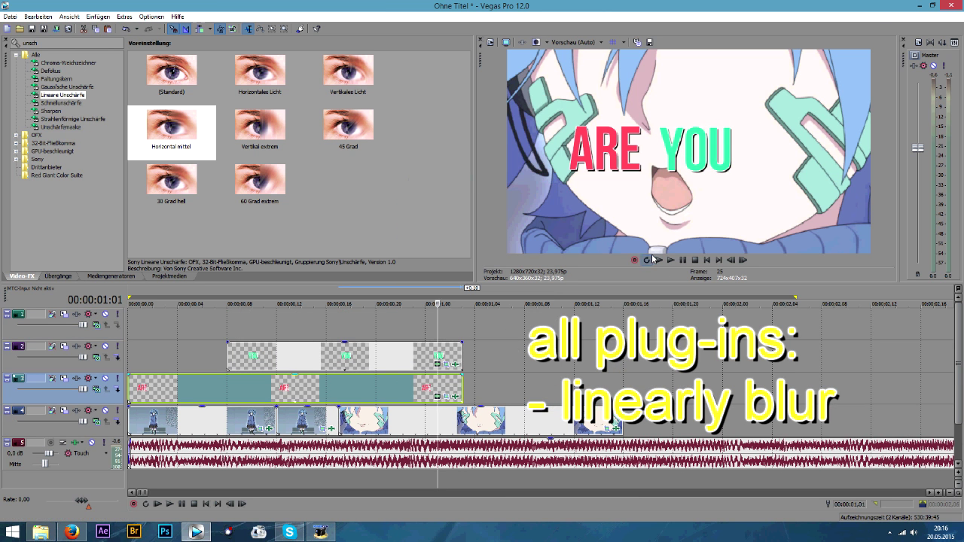
# Move the YOU clip to start at frame 4, extend its end to match the ARE clip, and play back the timing.
pyautogui.click(658, 260)
pyautogui.press('Return')
pyautogui.moveTo(317, 367); pyautogui.dragTo(263, 362)
pyautogui.moveTo(413, 356); pyautogui.dragTo(462, 356)
pyautogui.click(658, 260)
pyautogui.click(658, 261)
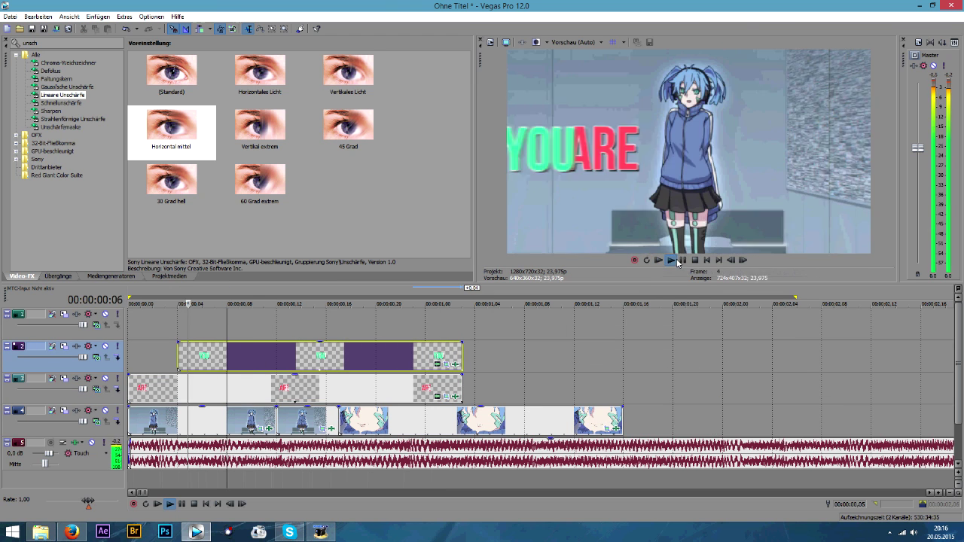
pyautogui.click(658, 261)
pyautogui.press('Return')
# Paste the ARE text as a new source copy on the top track, running from frame 6 to the end of the other text clips.
pyautogui.click(228, 323)
pyautogui.hotkey('ctrl', 'v')
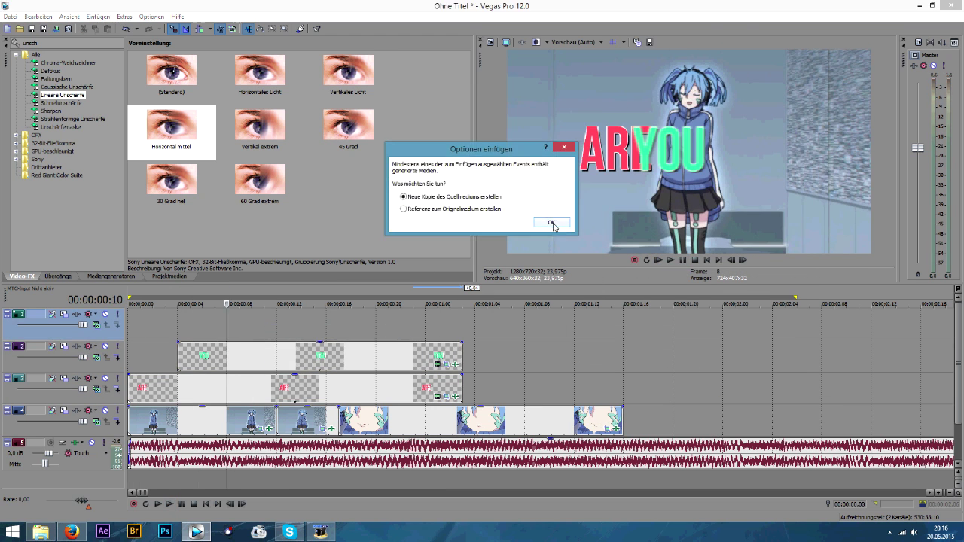
pyautogui.click(551, 224)
pyautogui.moveTo(560, 326); pyautogui.dragTo(462, 326)
pyautogui.moveTo(410, 330); pyautogui.dragTo(462, 330)
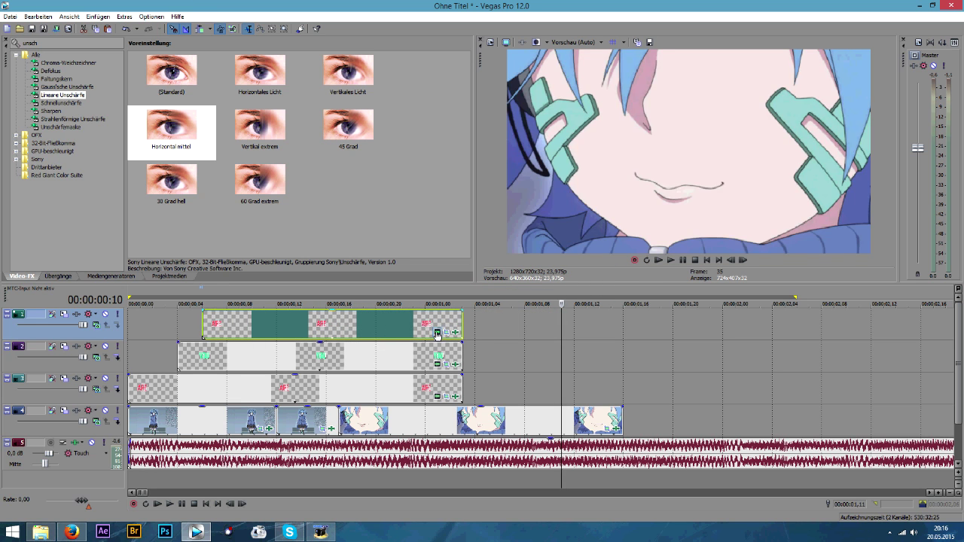
# Replace the top clip's text with "A" and, using the preview grid, place it to the right of YOU at X 0.462.
pyautogui.click(436, 331)
pyautogui.moveTo(304, 174); pyautogui.dragTo(238, 170)
pyautogui.press('BackSpace')
pyautogui.click(164, 101)
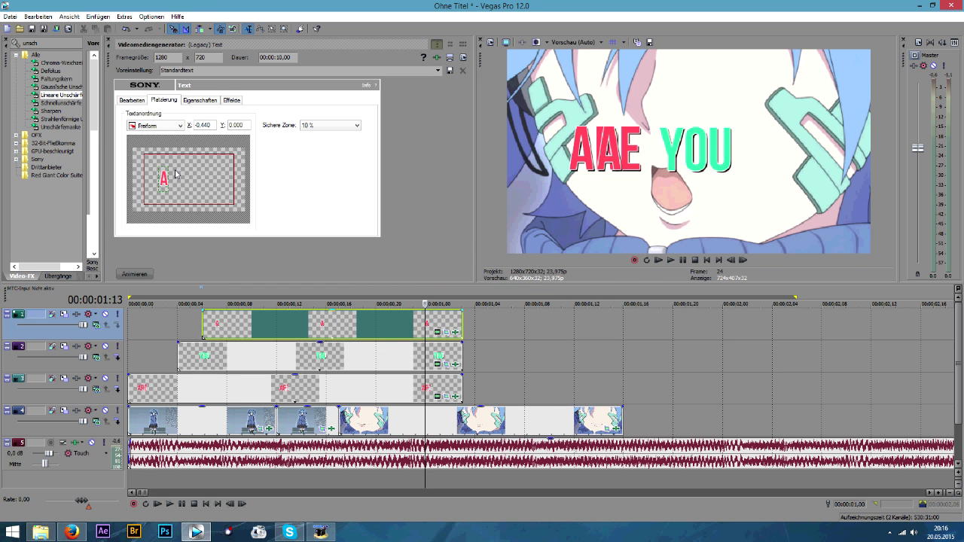
pyautogui.click(614, 42)
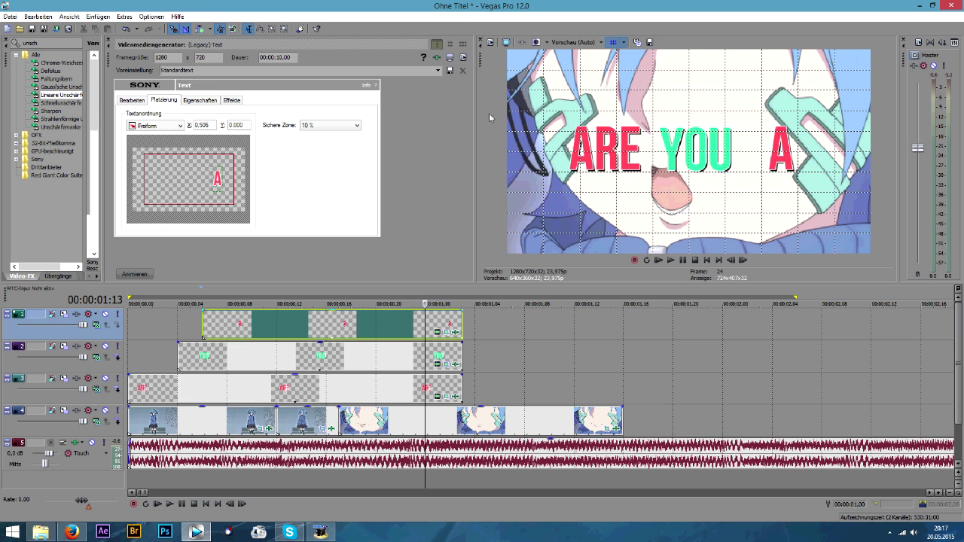
pyautogui.click(438, 363)
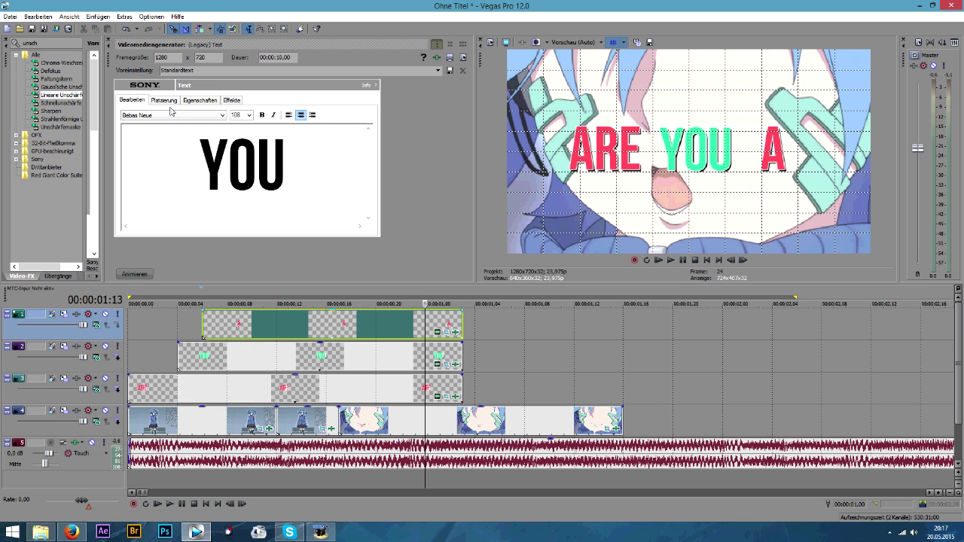
pyautogui.click(437, 332)
pyautogui.hotkey('ctrl', 'Tab')
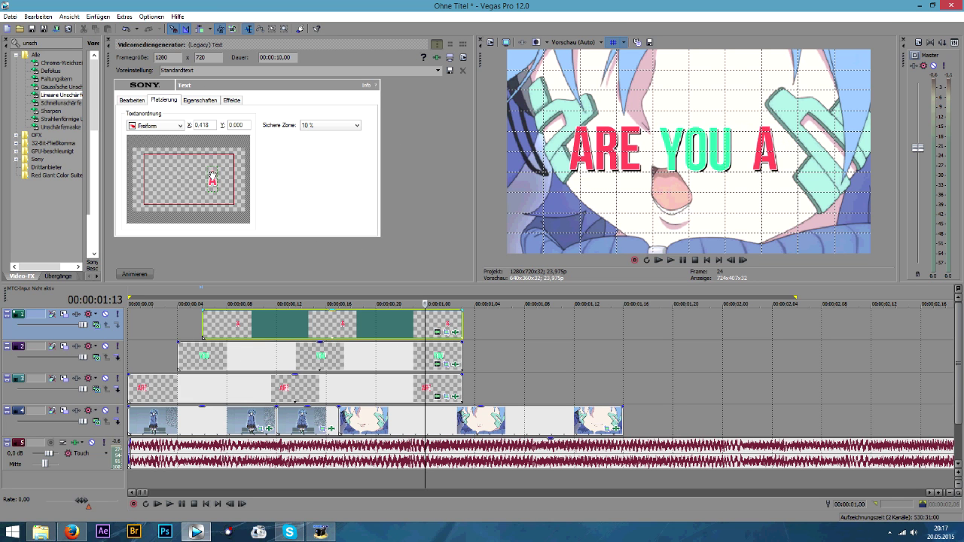
pyautogui.click(614, 39)
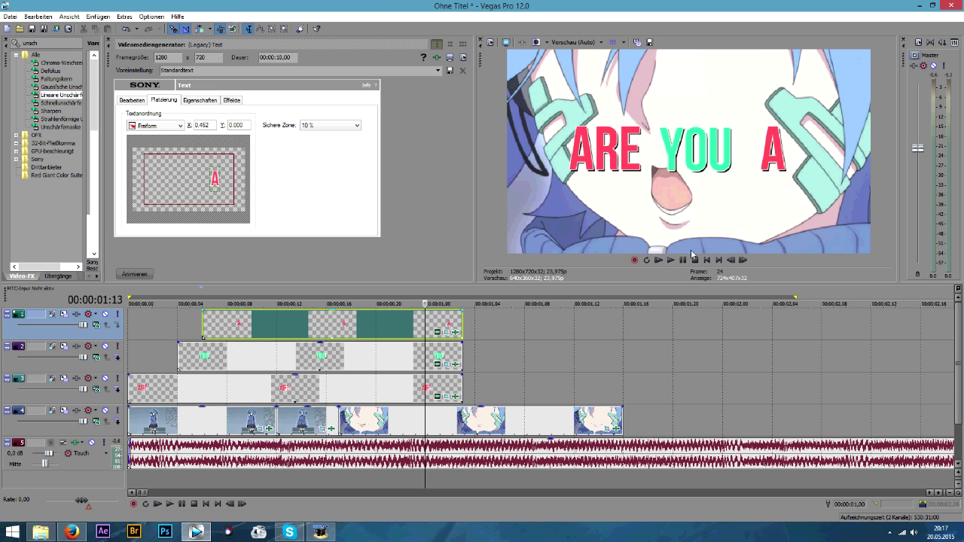
# Spread the words evenly using the preview grid, with ARE at X -0.594, YOU centred and A at X 0.549.
pyautogui.click(438, 395)
pyautogui.click(164, 100)
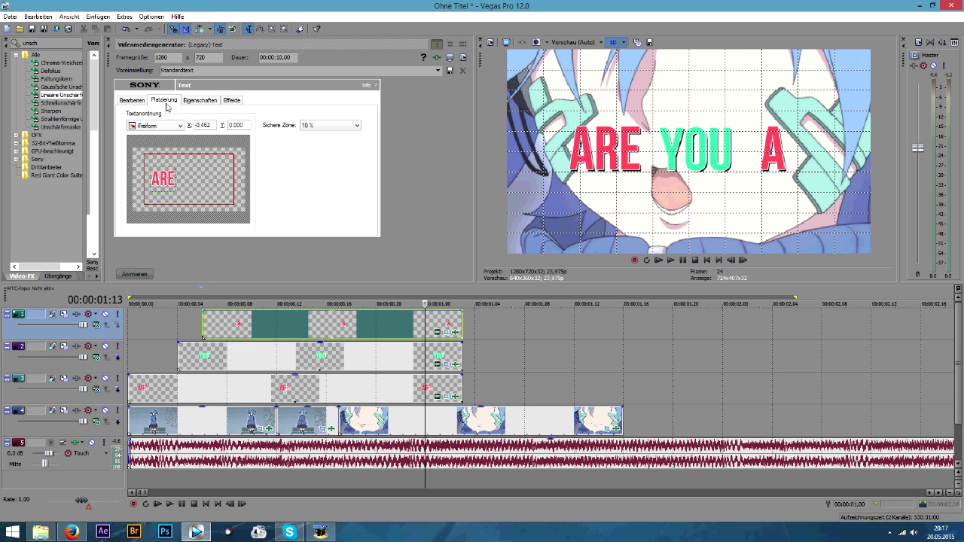
pyautogui.click(435, 362)
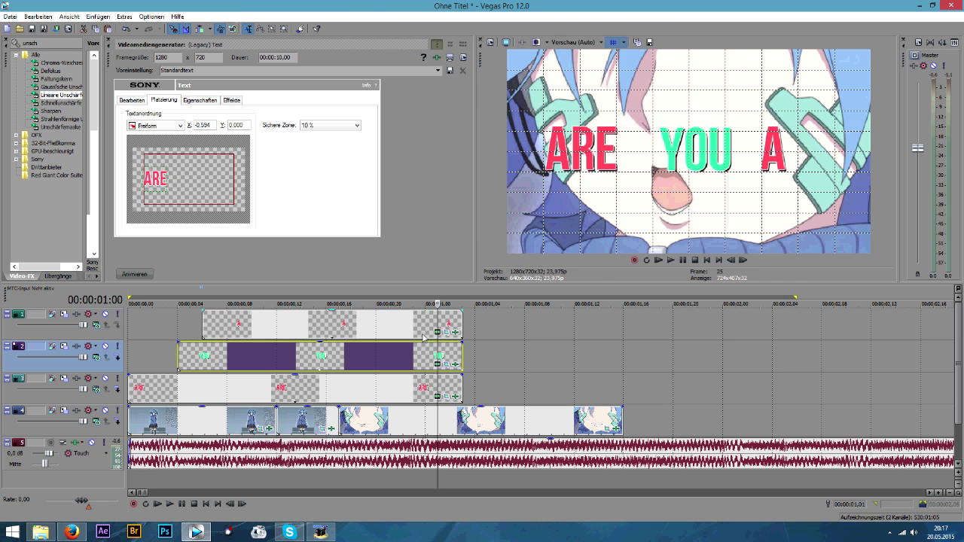
pyautogui.click(164, 100)
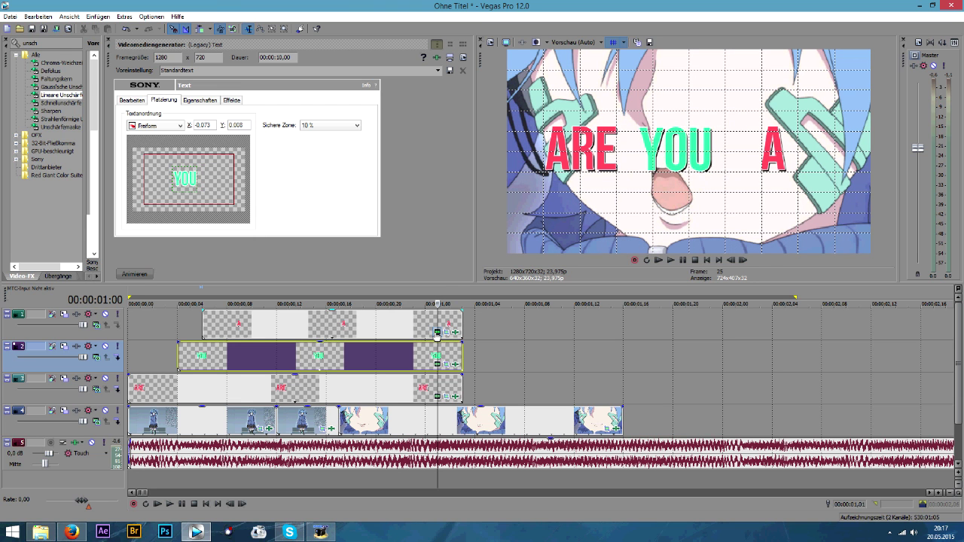
pyautogui.click(436, 332)
pyautogui.click(164, 100)
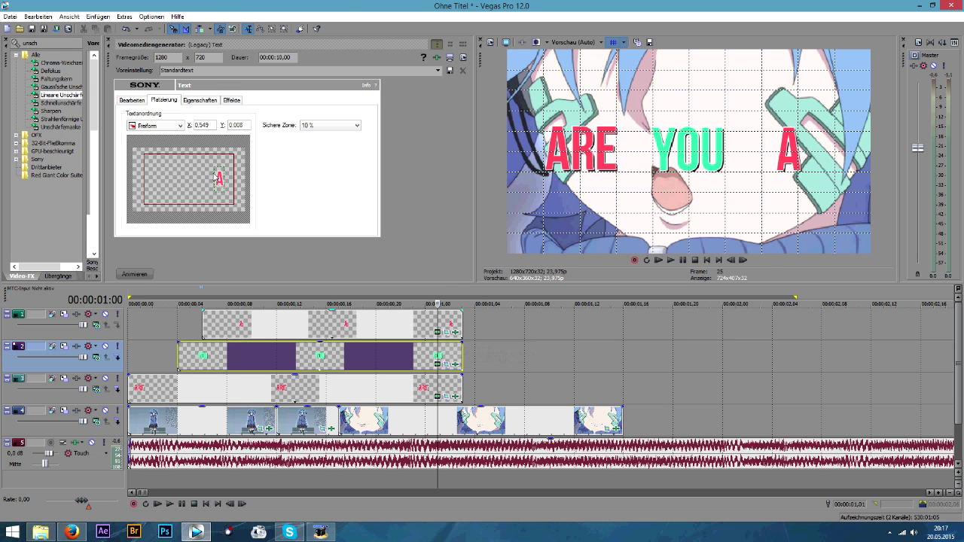
pyautogui.click(611, 43)
pyautogui.click(109, 40)
# Mute the anime video track and save an Optimal (Full) quality snapshot of the three words at frame 13 as Bild11.png.
pyautogui.click(659, 261)
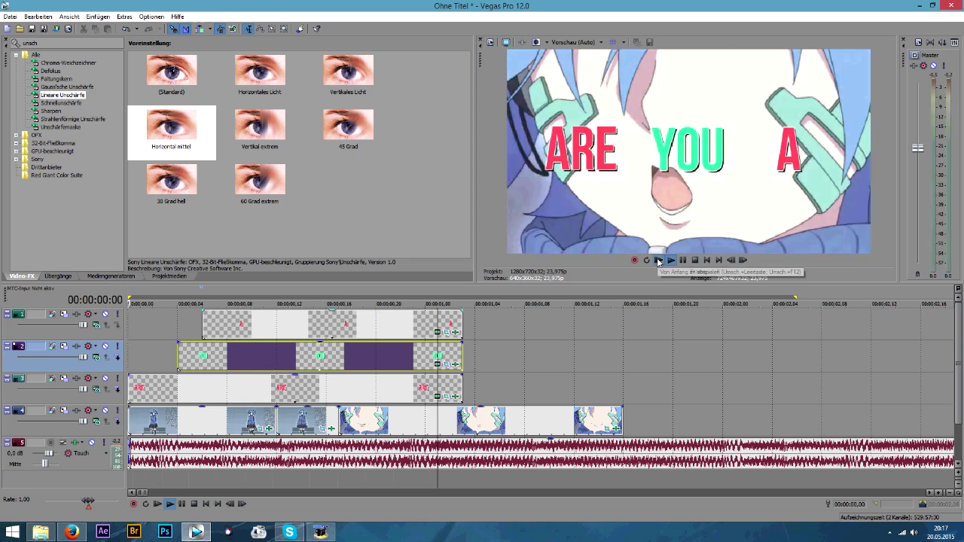
pyautogui.click(682, 260)
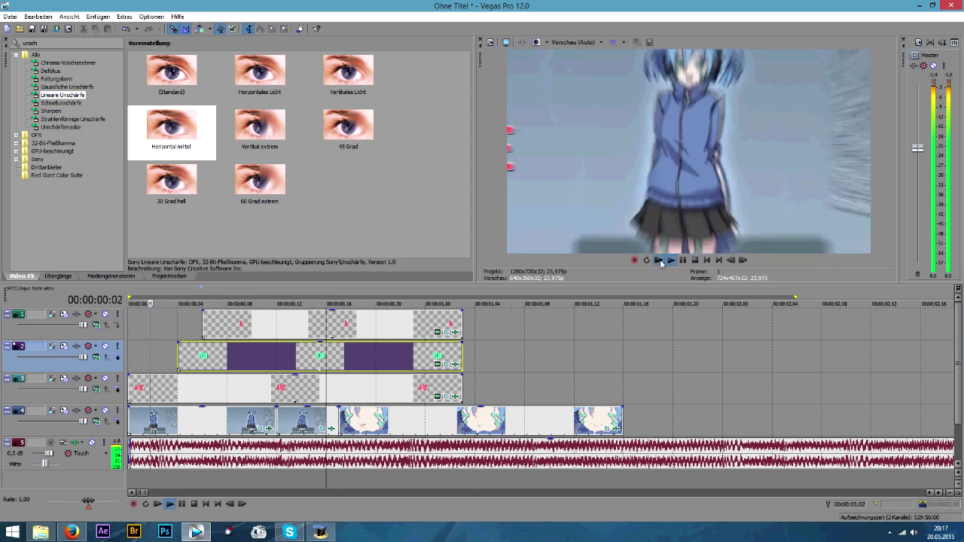
pyautogui.click(682, 261)
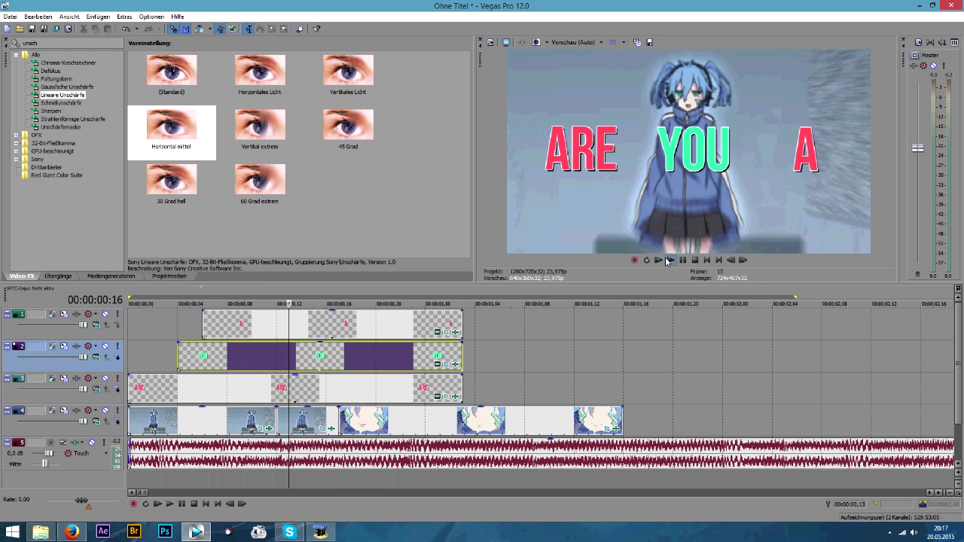
pyautogui.click(105, 410)
pyautogui.click(587, 42)
pyautogui.click(625, 94)
pyautogui.click(650, 42)
pyautogui.click(597, 301)
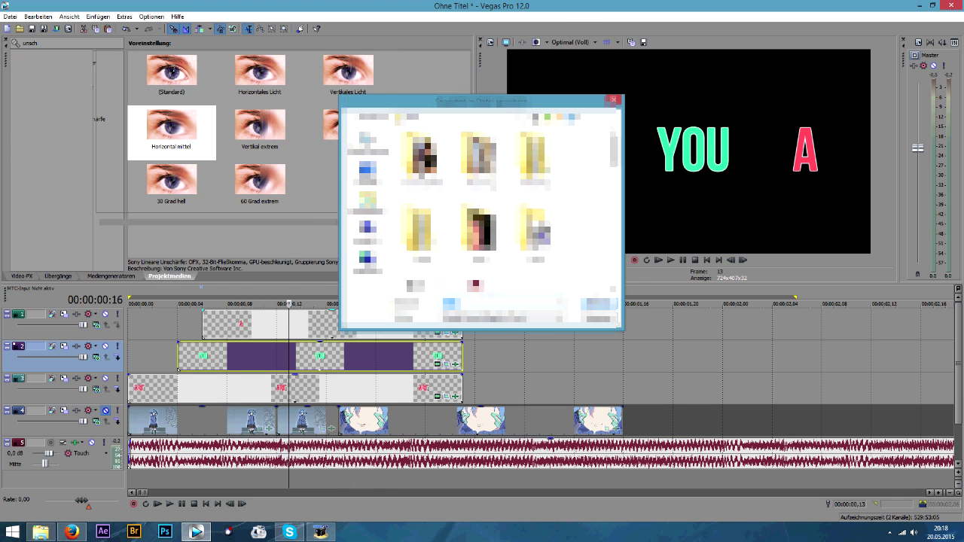
# Add Bild11.png to the top track, split the three text clips at frame 13 and delete their remaining parts.
pyautogui.moveTo(385, 71); pyautogui.dragTo(513, 328)
pyautogui.click(324, 327)
pyautogui.press('s')
pyautogui.click(322, 355)
pyautogui.press('s')
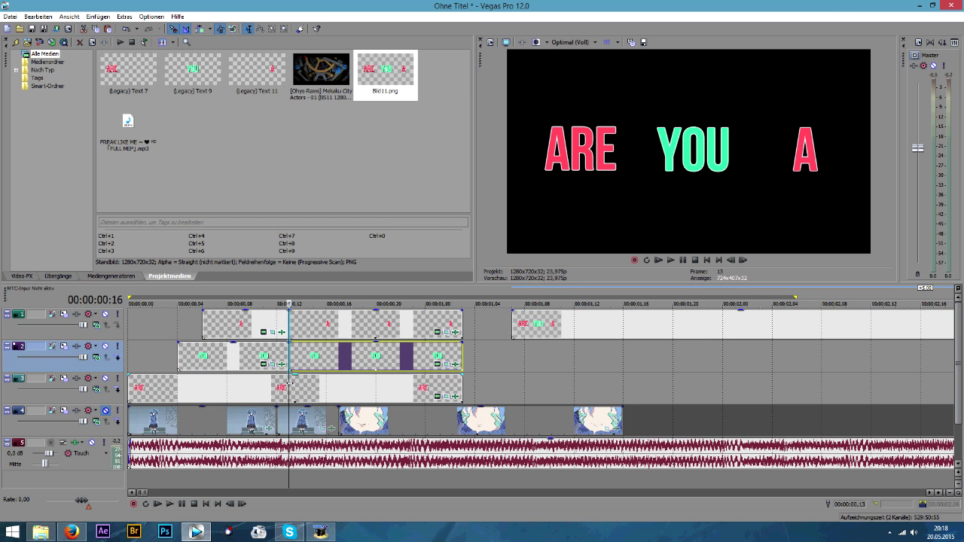
pyautogui.click(319, 386)
pyautogui.press('s')
pyautogui.keyDown('ctrl'); pyautogui.click(316, 354); pyautogui.keyUp('ctrl')
pyautogui.keyDown('ctrl'); pyautogui.rightClick(322, 327); pyautogui.keyUp('ctrl')
pyautogui.click(356, 151)
# Move the Bild11.png image to frame 13 on the ARE track and restore the anime video track and Preview (Auto) quality.
pyautogui.moveTo(581, 325); pyautogui.dragTo(358, 387)
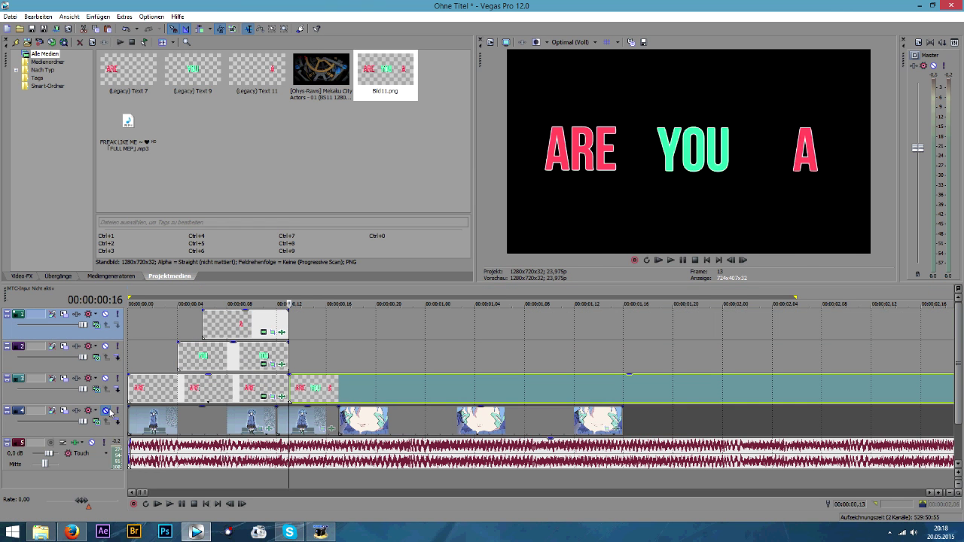
pyautogui.click(107, 411)
pyautogui.click(623, 65)
# Split the Bild11.png image at frame 18, just after the close-up begins, and delete the part after it.
pyautogui.click(306, 388)
pyautogui.scroll(1, 307, 389)
pyautogui.press('Right')
pyautogui.press('Right')
pyautogui.press('Right')
pyautogui.press('Right')
pyautogui.press('Right')
pyautogui.press('s')
pyautogui.rightClick(494, 384)
pyautogui.click(527, 189)
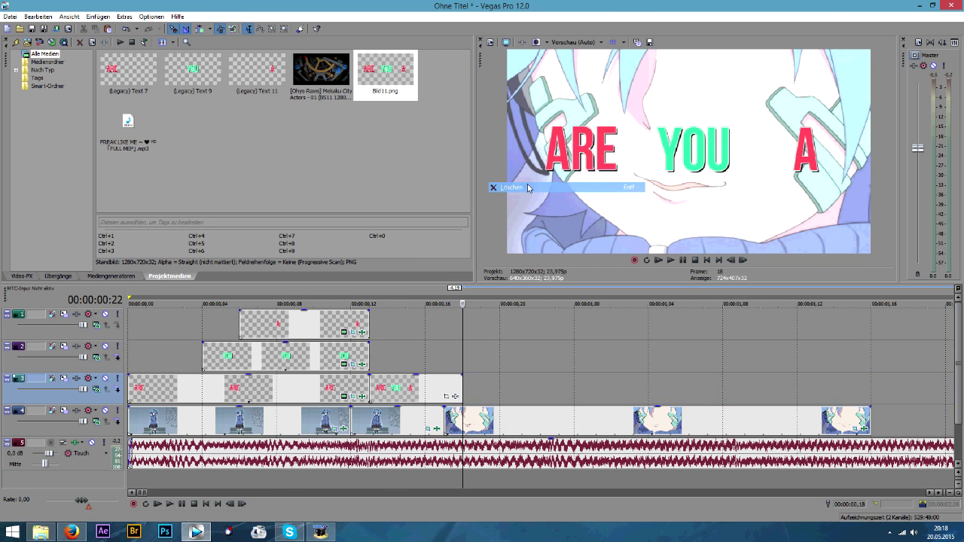
# Try a Pan/Crop keyframe four frames into Bild11.png with the frame enlarged to about 2230 × 1254 and rotated 89.2°.
pyautogui.click(446, 396)
pyautogui.moveTo(293, 239); pyautogui.dragTo(234, 238)
pyautogui.press('Right')
pyautogui.press('Right')
pyautogui.press('Right')
pyautogui.press('Right')
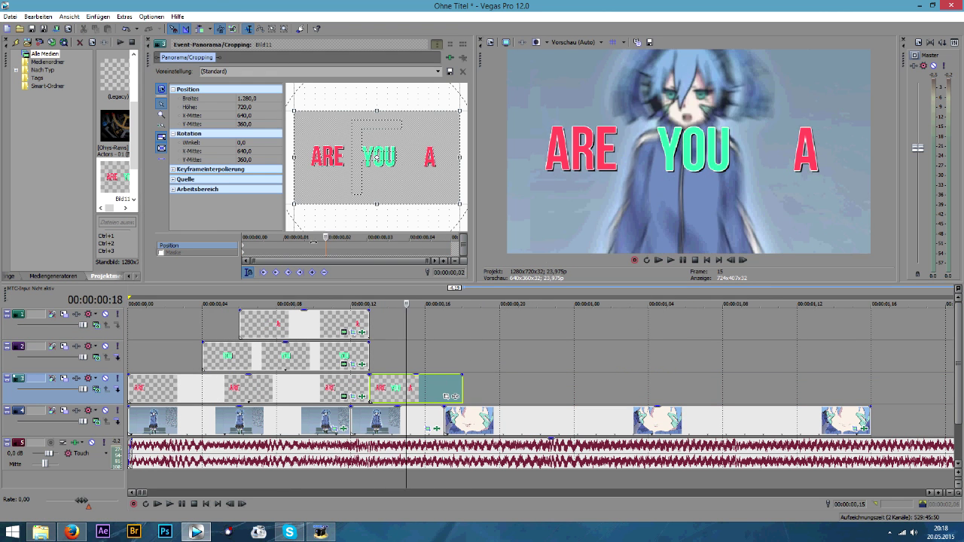
pyautogui.scroll(-3, 397, 174)
pyautogui.moveTo(395, 182); pyautogui.dragTo(390, 214)
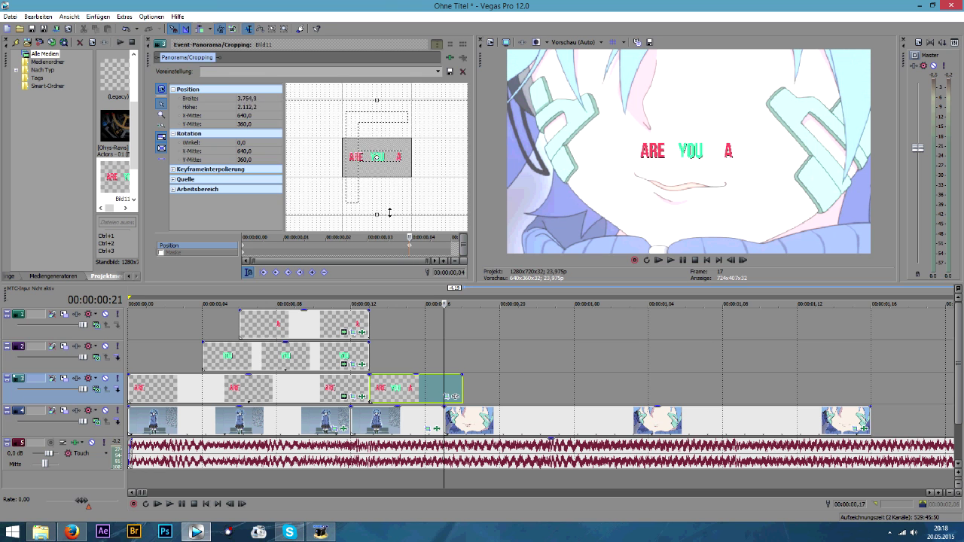
pyautogui.moveTo(389, 111); pyautogui.dragTo(464, 144)
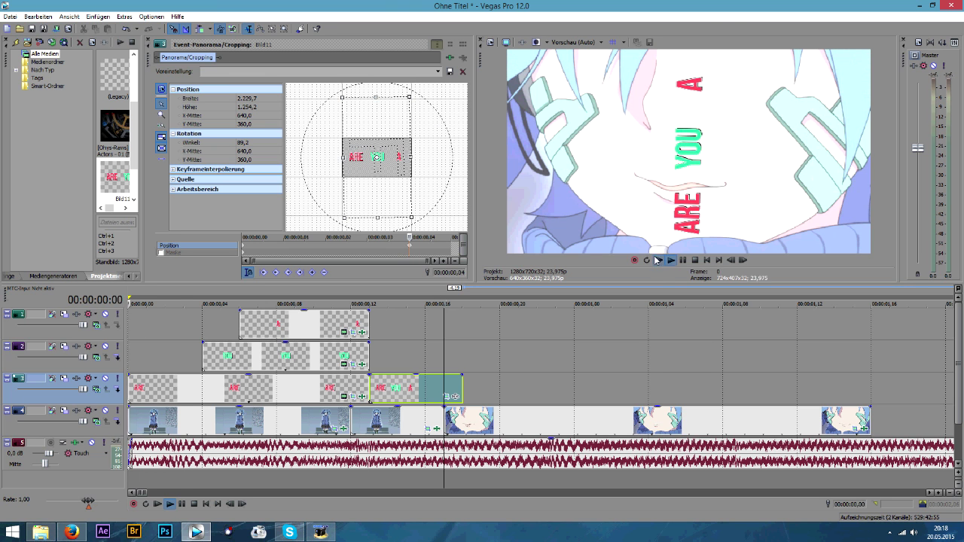
pyautogui.click(682, 261)
pyautogui.click(460, 359)
pyautogui.click(148, 40)
# Paste a copy of the YOU text clip as new source media at frame 18 beside Bild11.png and fit it to the close-up clip's end.
pyautogui.click(286, 389)
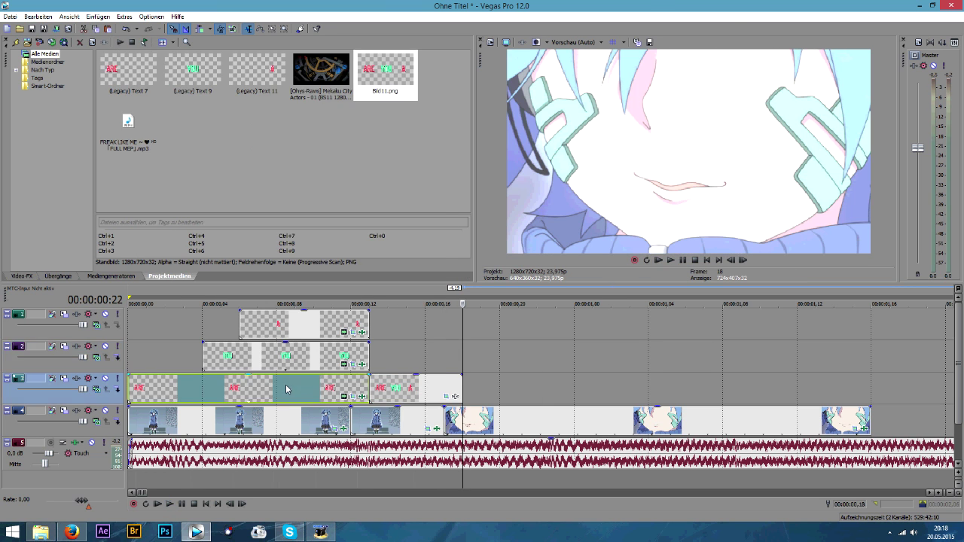
pyautogui.rightClick(286, 389)
pyautogui.rightClick(254, 354)
pyautogui.click(280, 152)
pyautogui.rightClick(476, 386)
pyautogui.click(517, 221)
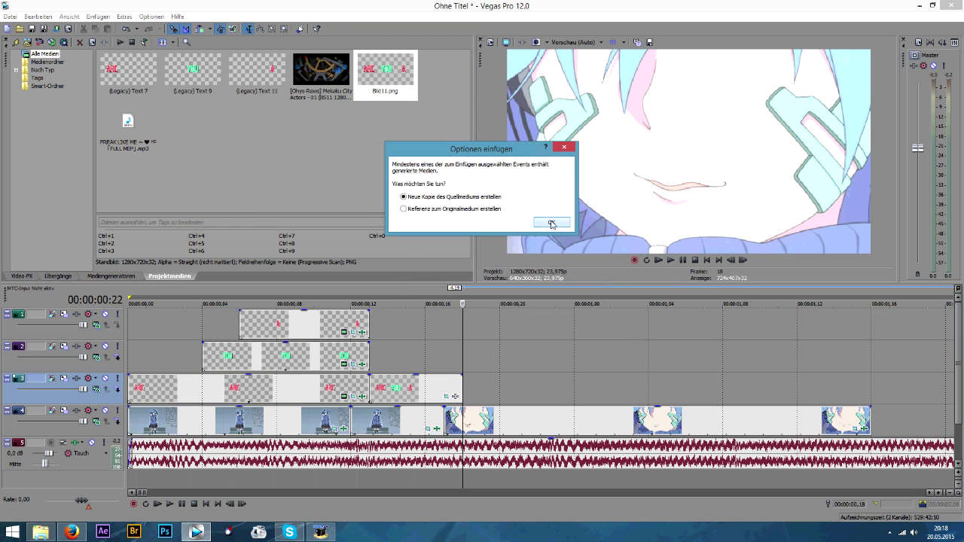
pyautogui.click(552, 223)
pyautogui.moveTo(630, 388); pyautogui.dragTo(871, 388)
# Replace the pasted clip's text with FREAK and set its font size to 180.
pyautogui.click(845, 396)
pyautogui.moveTo(299, 156); pyautogui.dragTo(198, 160)
pyautogui.write('FR')
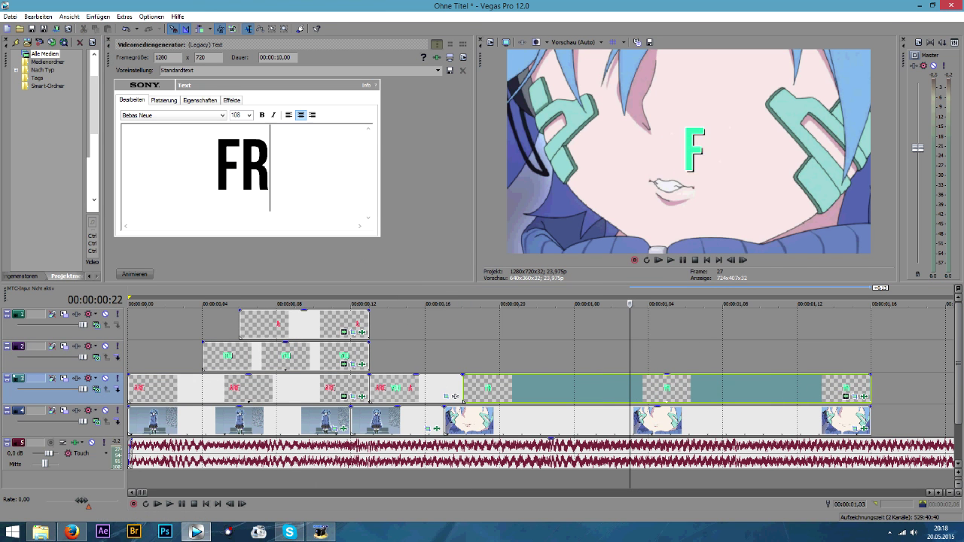
pyautogui.write('EAK')
pyautogui.press('Down')
pyautogui.press('Down')
pyautogui.press('Down')
pyautogui.press('Down')
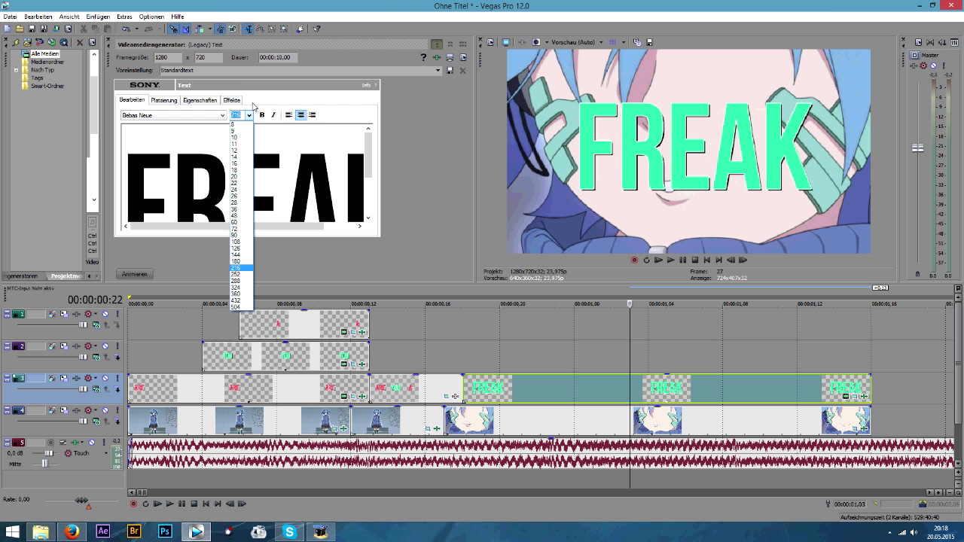
pyautogui.scroll(2, 252, 117)
pyautogui.scroll(-1, 251, 117)
pyautogui.click(250, 116)
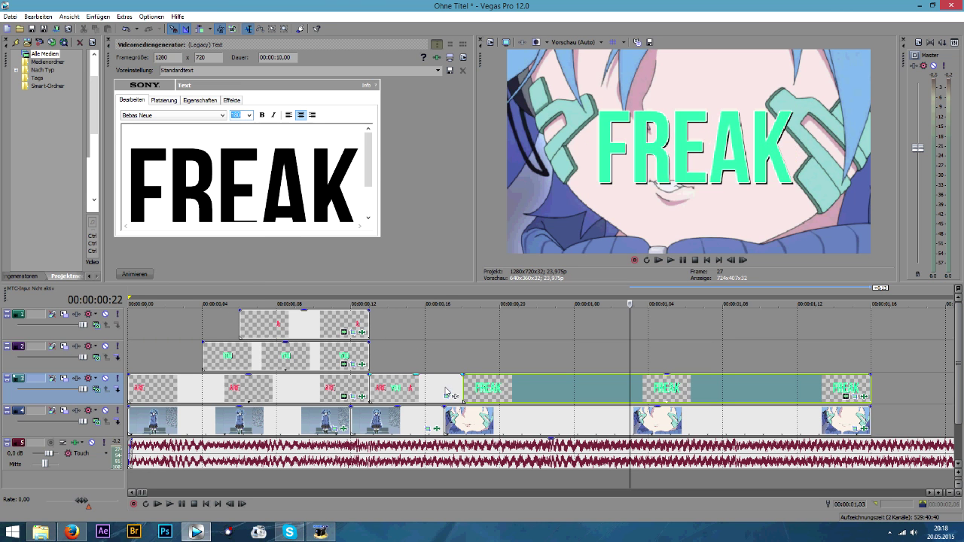
# Restore the Bild11.png Pan/Crop frame to its default and rotate it to 88.6° five frames in.
pyautogui.click(446, 396)
pyautogui.scroll(-2, 397, 181)
pyautogui.rightClick(393, 177)
pyautogui.click(415, 183)
pyautogui.scroll(1, 415, 175)
pyautogui.moveTo(411, 107); pyautogui.dragTo(441, 194)
# Set both Bild11.png Pan/Crop keyframes to fast (Schnell) interpolation and play back the edit.
pyautogui.rightClick(452, 245)
pyautogui.click(482, 315)
pyautogui.rightClick(243, 246)
pyautogui.click(270, 316)
pyautogui.click(659, 261)
pyautogui.click(659, 261)
pyautogui.click(659, 261)
pyautogui.click(683, 260)
# Delete the FREAK clip's extra Pan/Crop keyframe and move the clip onto a new video track directly above the ARE track.
pyautogui.scroll(-3, 218, 353)
pyautogui.click(218, 352)
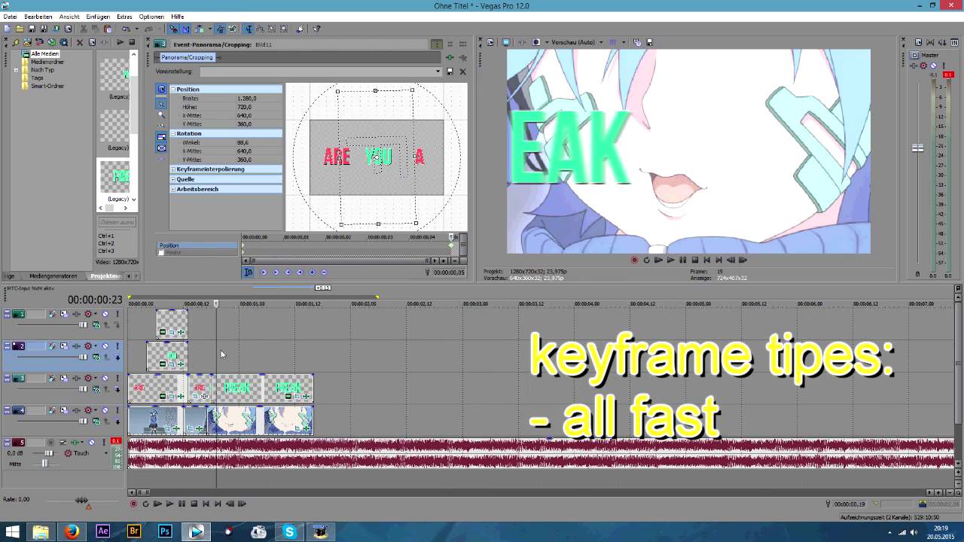
pyautogui.scroll(3, 373, 371)
pyautogui.rightClick(309, 246)
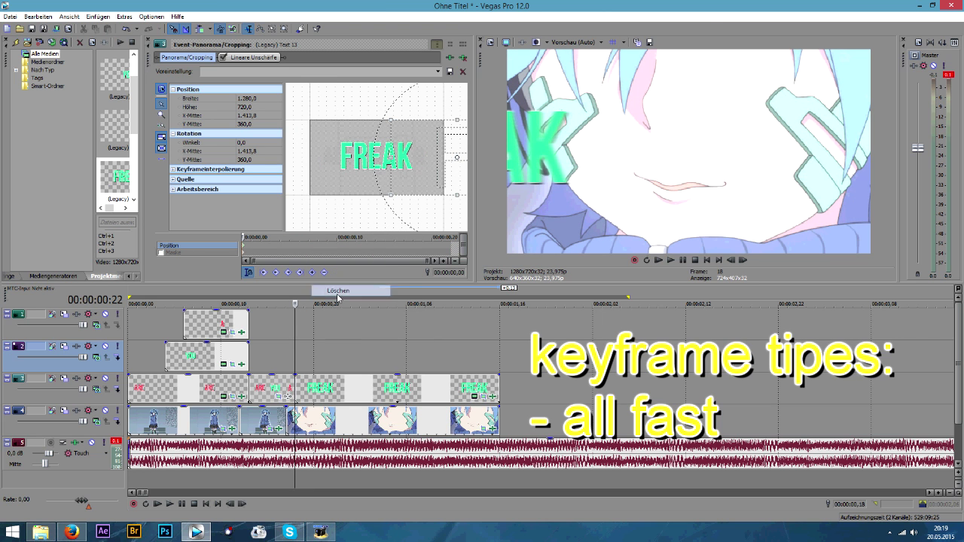
pyautogui.click(325, 291)
pyautogui.rightClick(582, 399)
pyautogui.click(614, 324)
pyautogui.moveTo(355, 424); pyautogui.dragTo(352, 388)
# Remove the Linear Blur effect from the FREAK clip, restore its Pan/Crop frame and rotate it to 88.4° at frame 18.
pyautogui.scroll(1, 326, 384)
pyautogui.scroll(2, 322, 382)
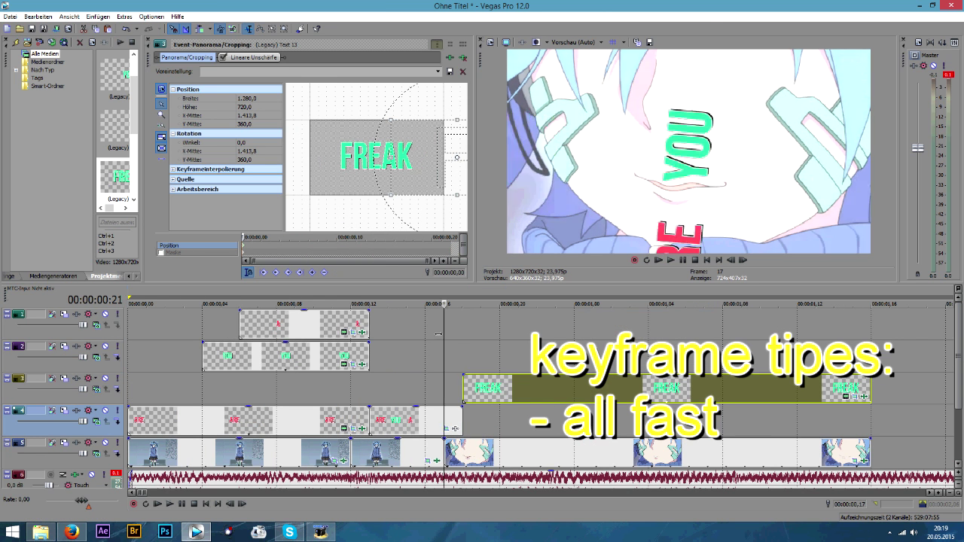
pyautogui.click(261, 60)
pyautogui.click(462, 58)
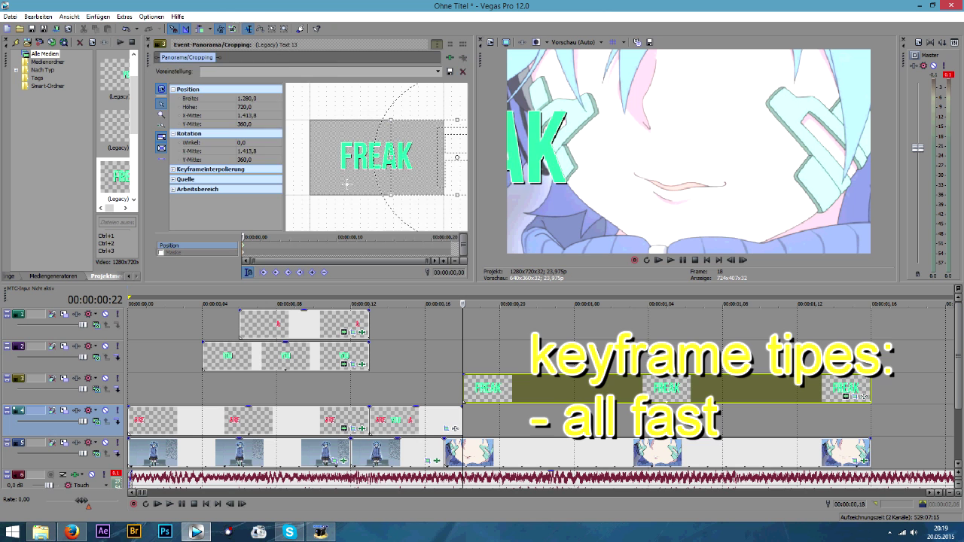
pyautogui.click(454, 165)
pyautogui.moveTo(328, 133); pyautogui.dragTo(438, 152)
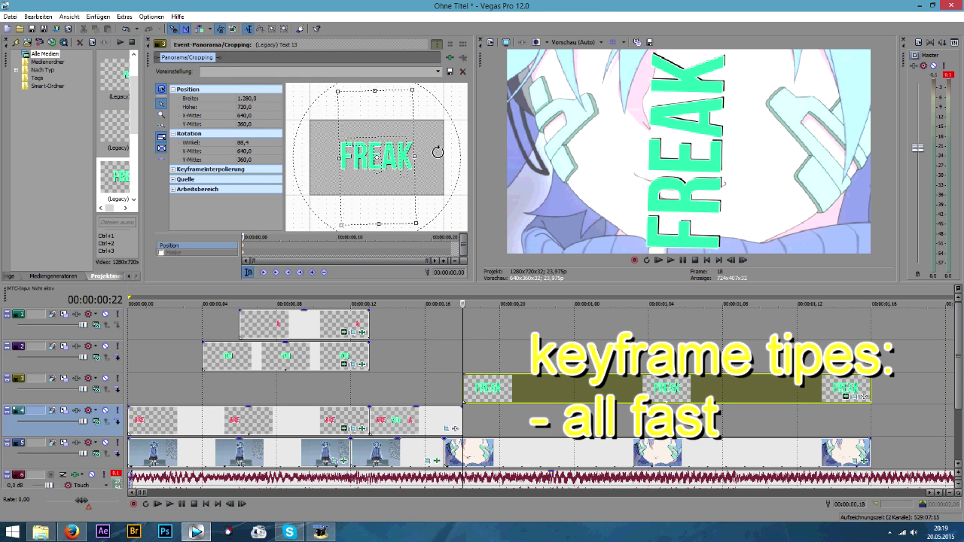
# Add FREAK rotation keyframes of about 186° six frames in and about 178° eleven frames in.
pyautogui.moveTo(274, 220); pyautogui.dragTo(299, 217)
pyautogui.moveTo(330, 108); pyautogui.dragTo(425, 123)
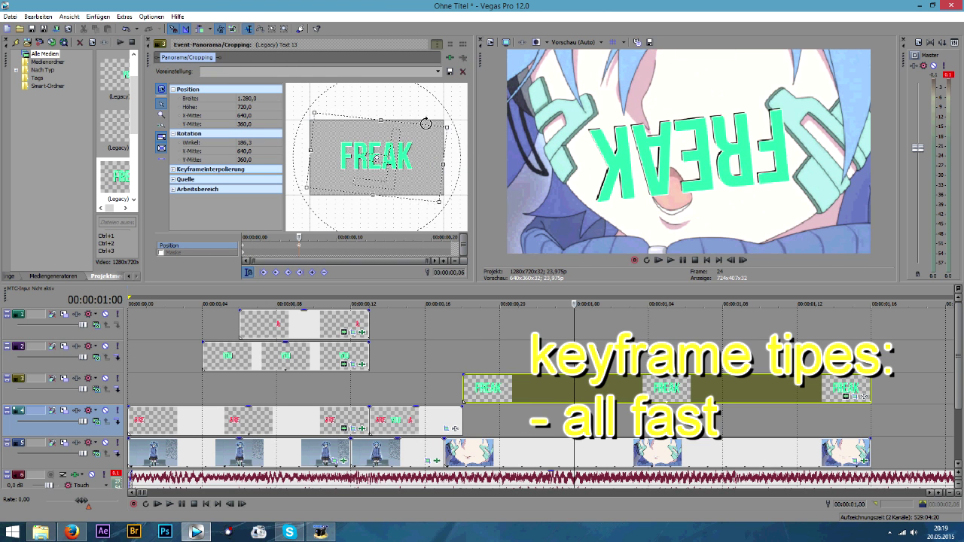
pyautogui.press('Right')
pyautogui.press('Right')
pyautogui.press('Right')
pyautogui.press('Right')
pyautogui.press('Right')
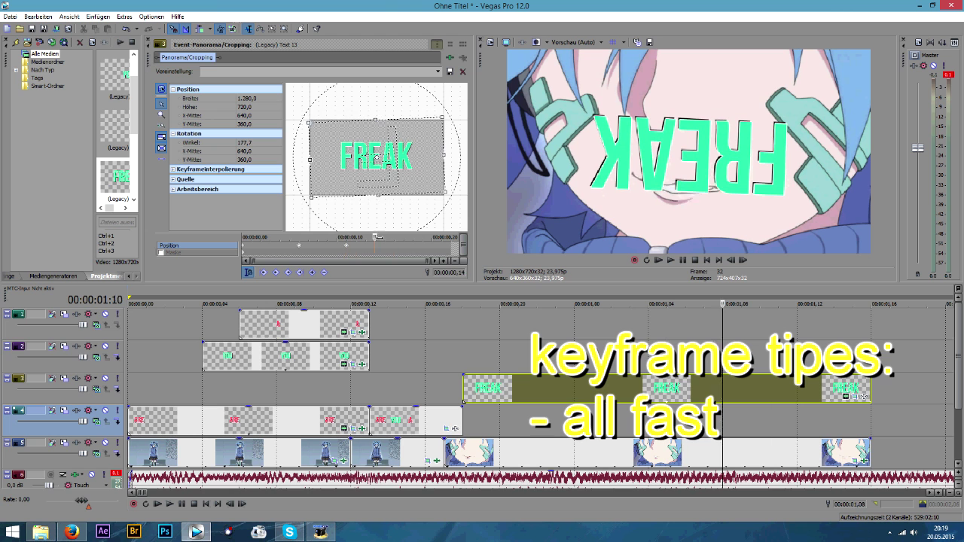
# Rotate FREAK to 181.4° eighteen frames in, add a final rotation keyframe at the clip's end and play back the animation.
pyautogui.moveTo(410, 122); pyautogui.dragTo(417, 110)
pyautogui.moveTo(415, 237); pyautogui.dragTo(451, 237)
pyautogui.click(259, 143)
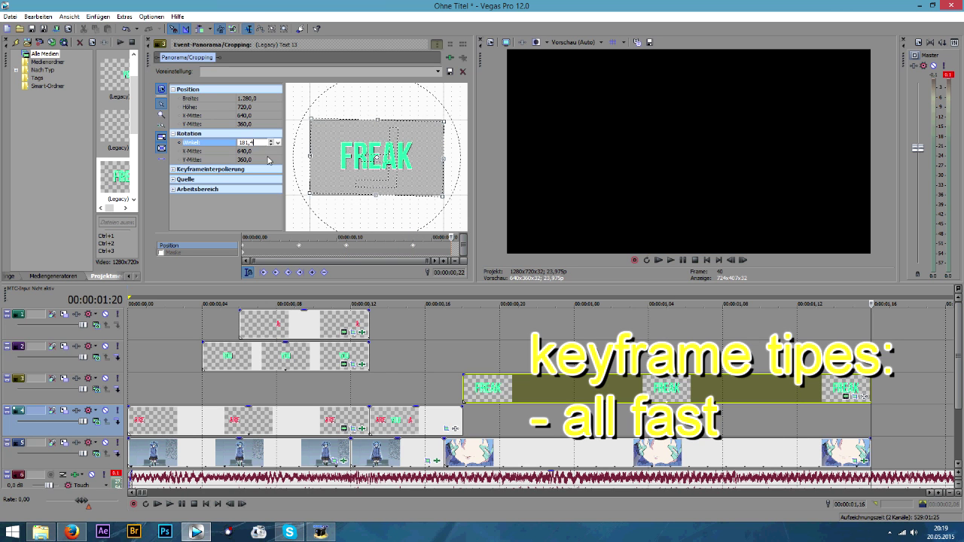
pyautogui.click(662, 261)
pyautogui.press('space')
# Set the FREAK clip's rotation keyframes to fast (Schnell) interpolation, preview the spin and close Pan/Crop.
pyautogui.click(446, 304)
pyautogui.press('Right')
pyautogui.rightClick(299, 246)
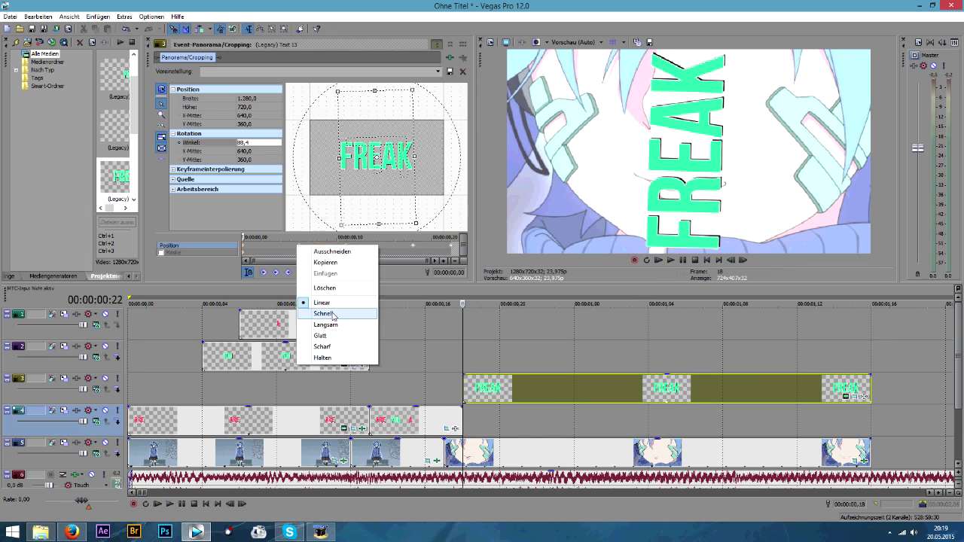
pyautogui.click(658, 259)
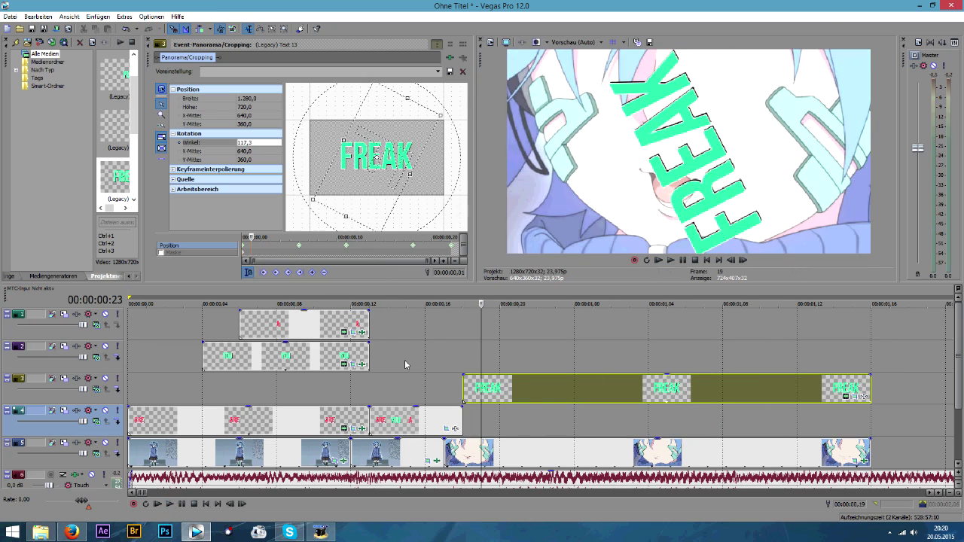
pyautogui.press('space')
pyautogui.click(367, 359)
pyautogui.click(148, 42)
# Set the orientation angle in the FREAK track's motion settings to 180° at frame 18 and play back the edit.
pyautogui.click(465, 392)
pyautogui.click(106, 392)
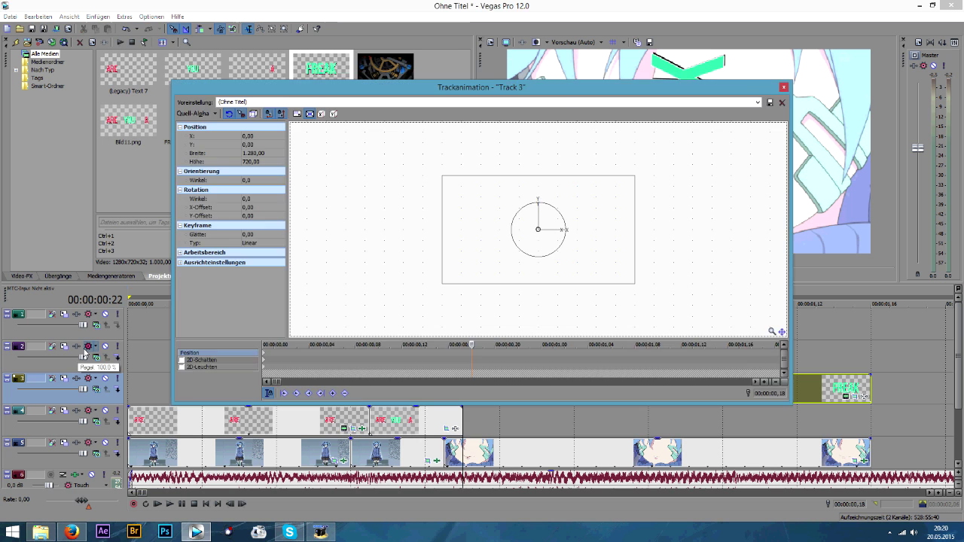
pyautogui.click(185, 121)
pyautogui.write('180')
pyautogui.press('Tab')
pyautogui.click(659, 260)
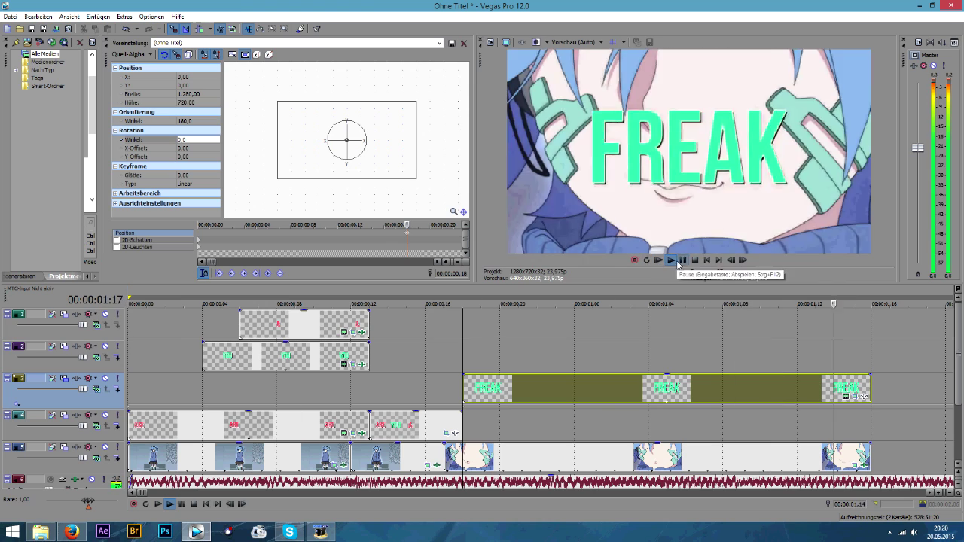
pyautogui.click(659, 261)
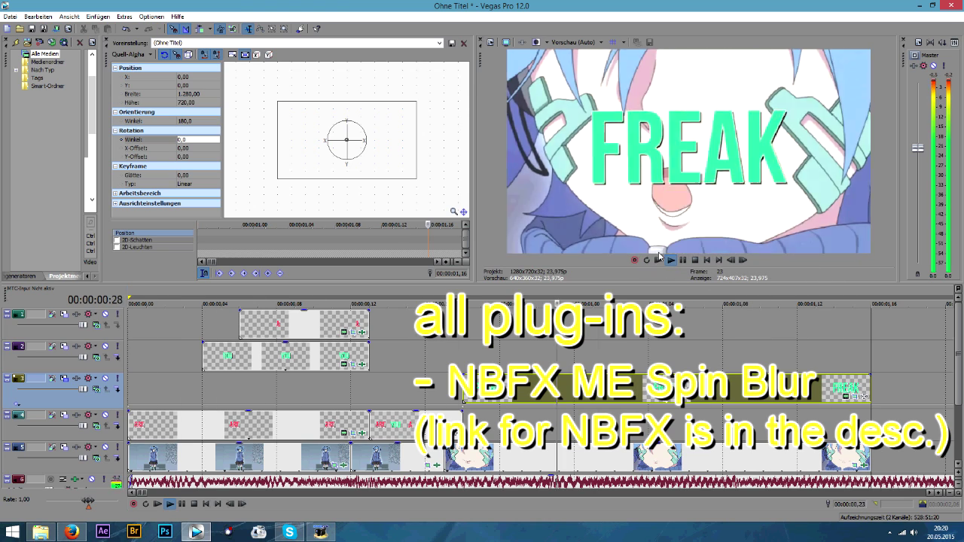
# Find NewBlue ME Spin Blur among the video effects and apply its Blur preset to the Bild11.png image.
pyautogui.click(106, 40)
pyautogui.click(19, 276)
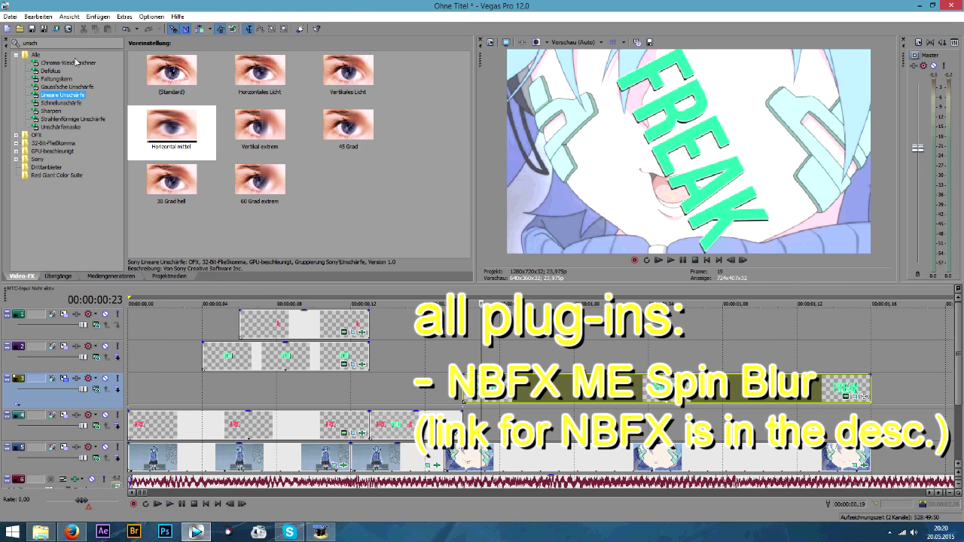
pyautogui.write('spin')
pyautogui.click(66, 71)
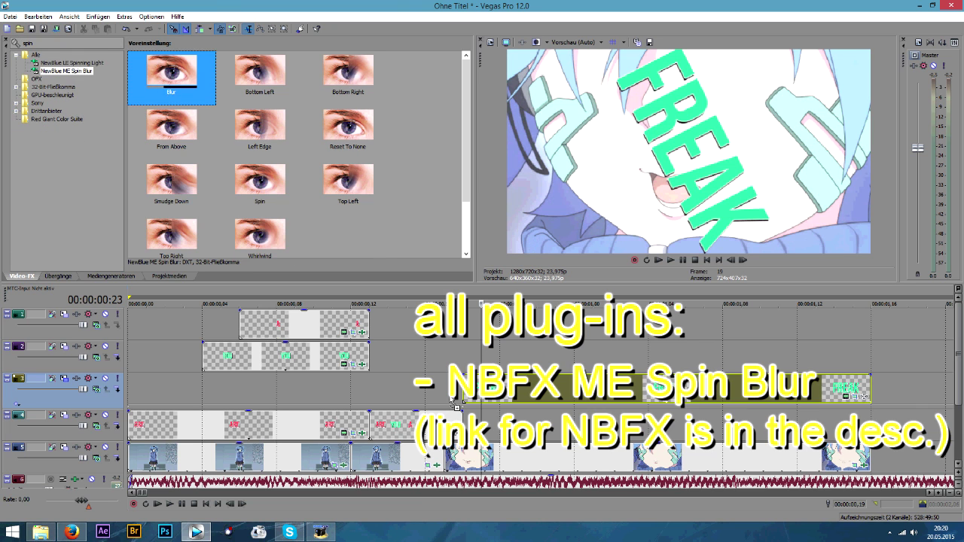
pyautogui.moveTo(172, 70); pyautogui.dragTo(374, 422)
pyautogui.click(374, 421)
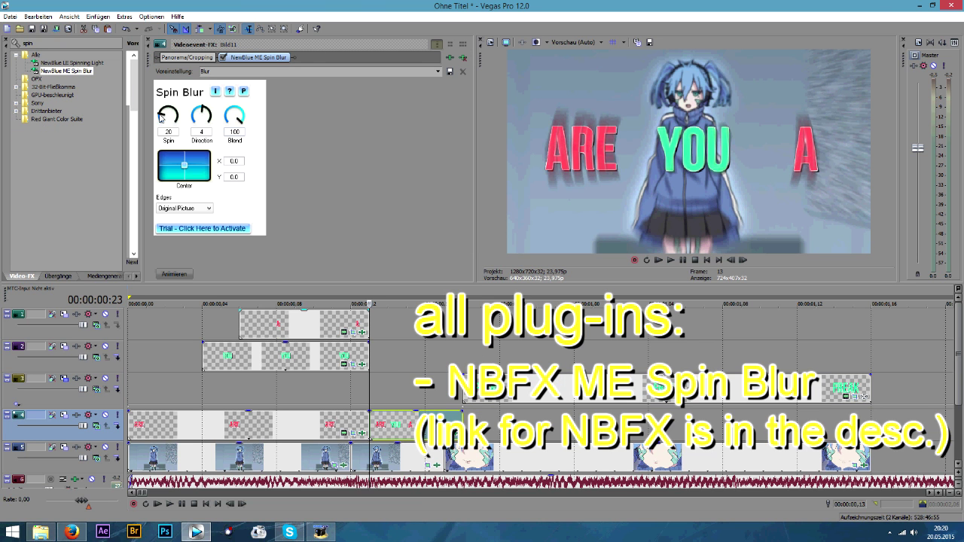
# Animate the Bild11.png Spin Blur with Spin 0 at the start and a second keyframe three frames in, and preview it.
pyautogui.click(174, 274)
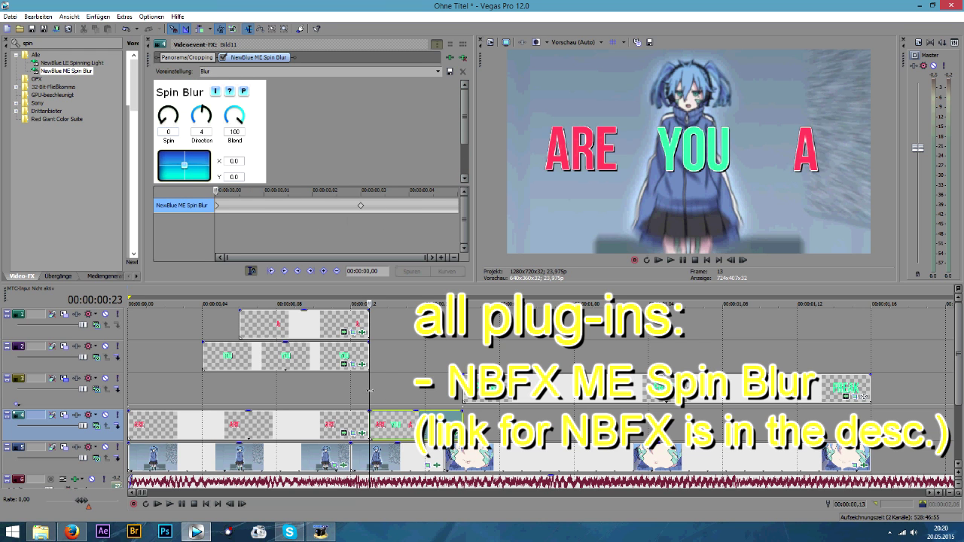
pyautogui.press('space')
pyautogui.click(147, 42)
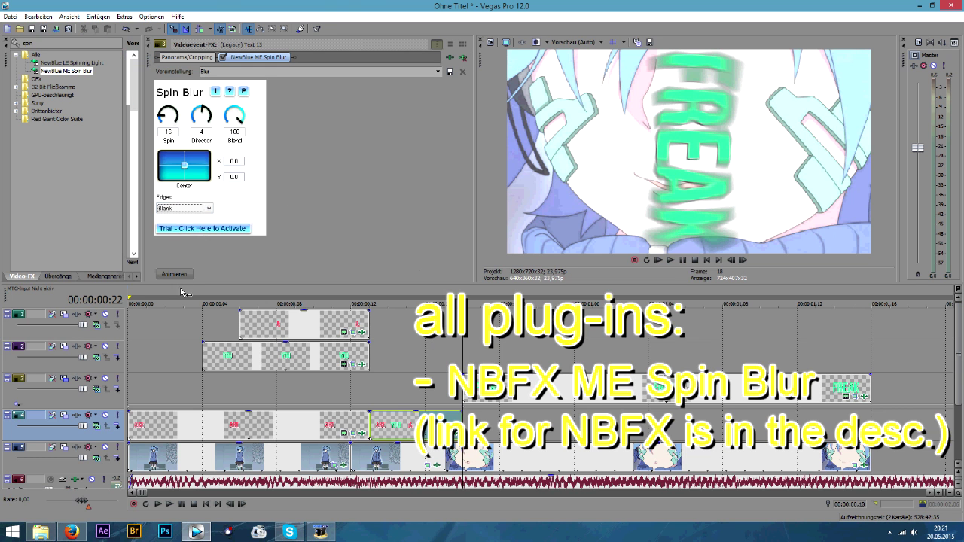
# Apply Spin Blur with Blank edges to the FREAK clip and animate Spin from 11 at the start to 0 six frames in.
pyautogui.click(174, 273)
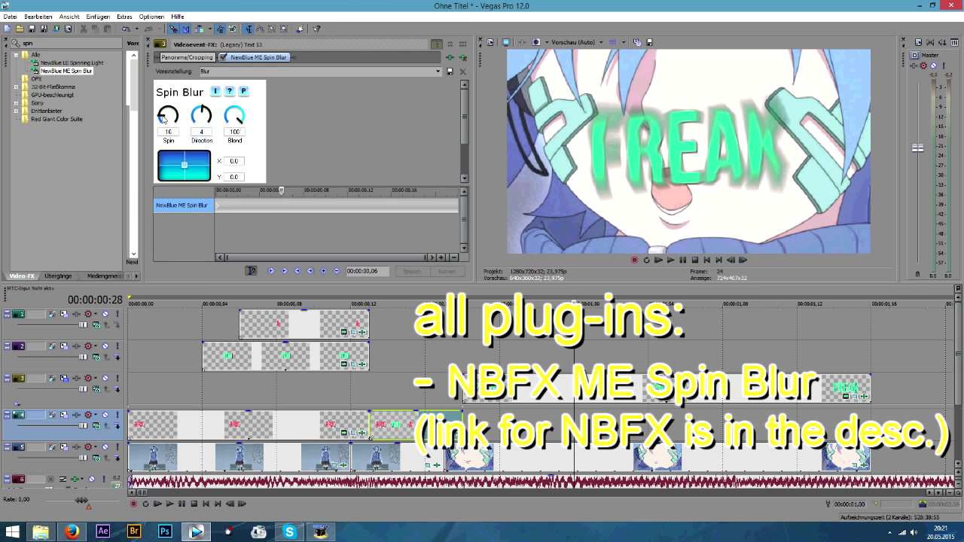
pyautogui.click(671, 261)
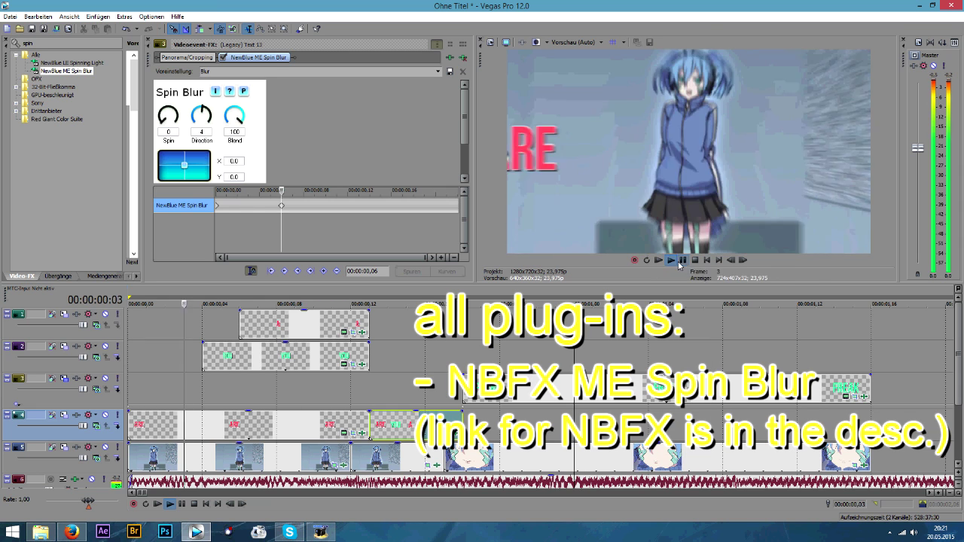
pyautogui.click(683, 262)
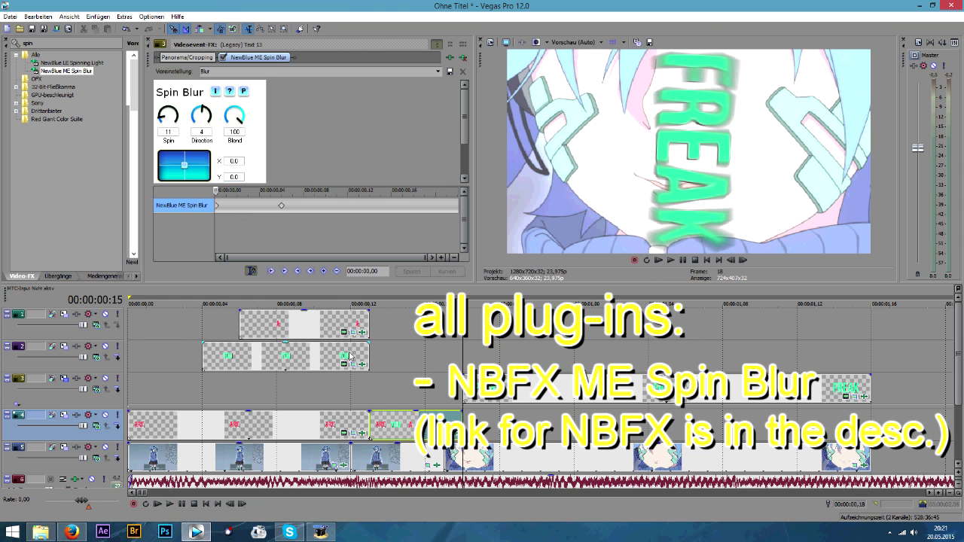
pyautogui.click(152, 44)
# Loop playback over the whole edit to review the text animation.
pyautogui.moveTo(128, 299); pyautogui.dragTo(238, 300)
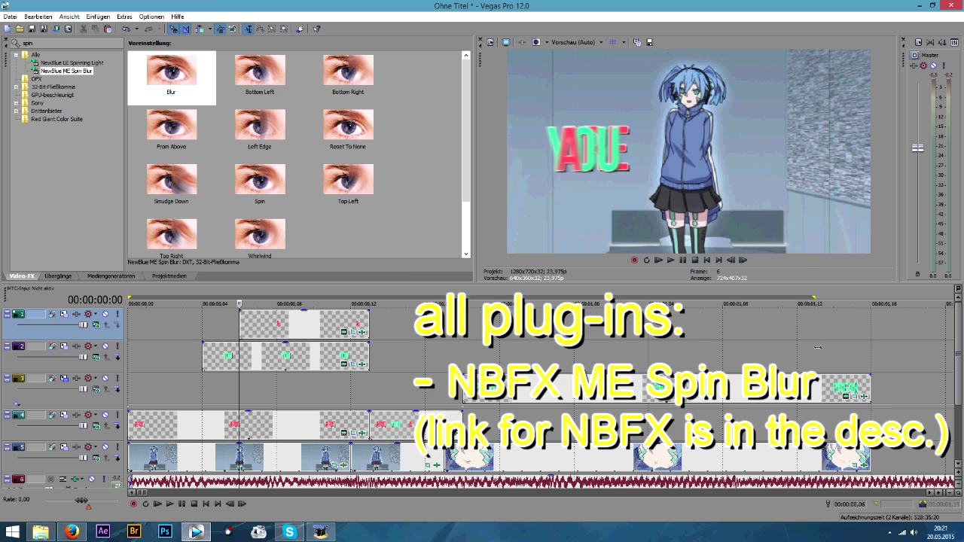
pyautogui.press('space')
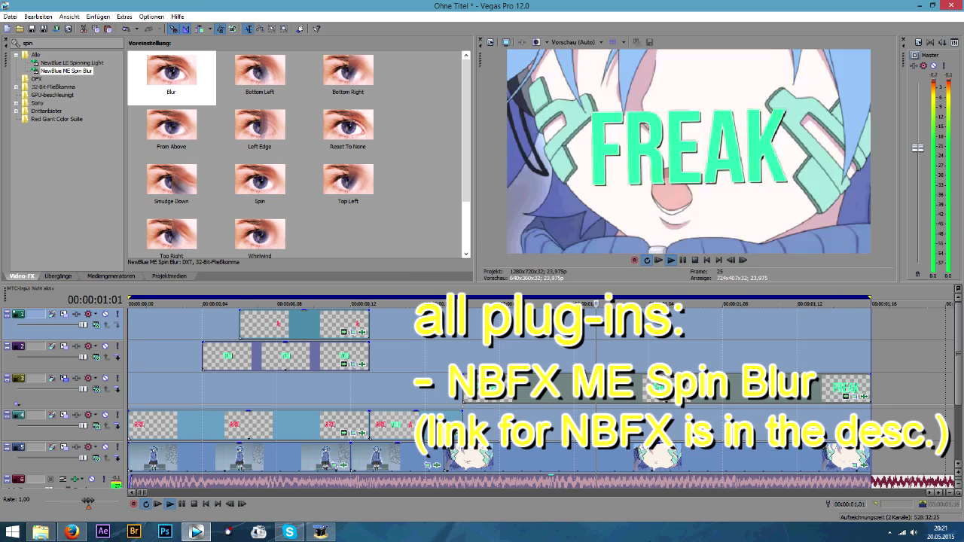
pyautogui.click(682, 260)
pyautogui.scroll(-3, 663, 268)
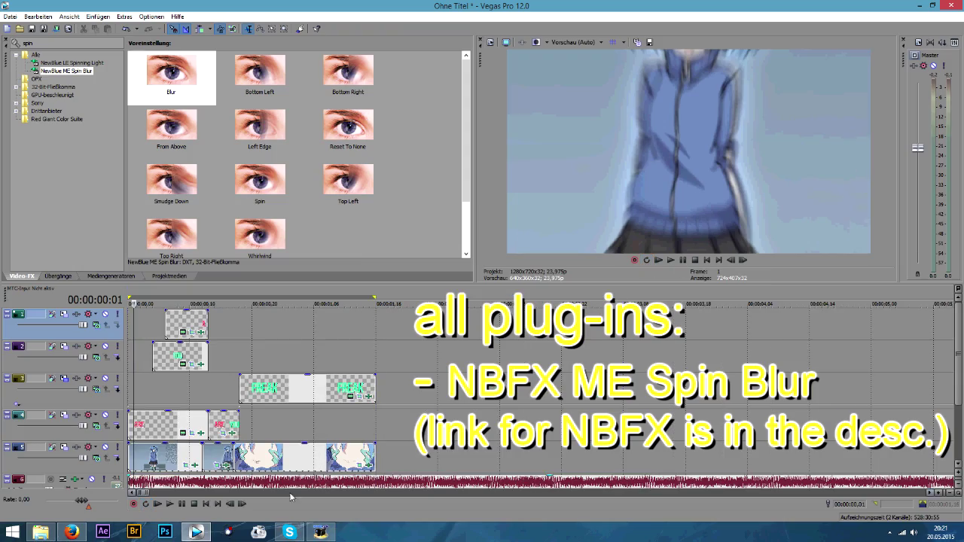